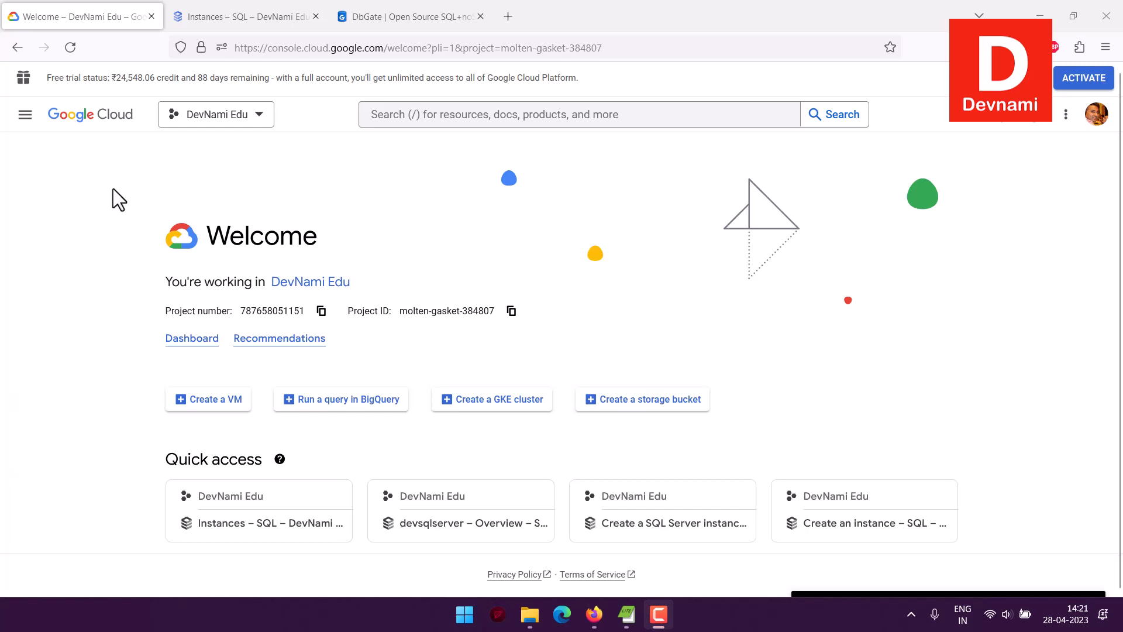
Look over the DbGate website's home page, including its screenshots and supported databases and platforms
click(408, 26)
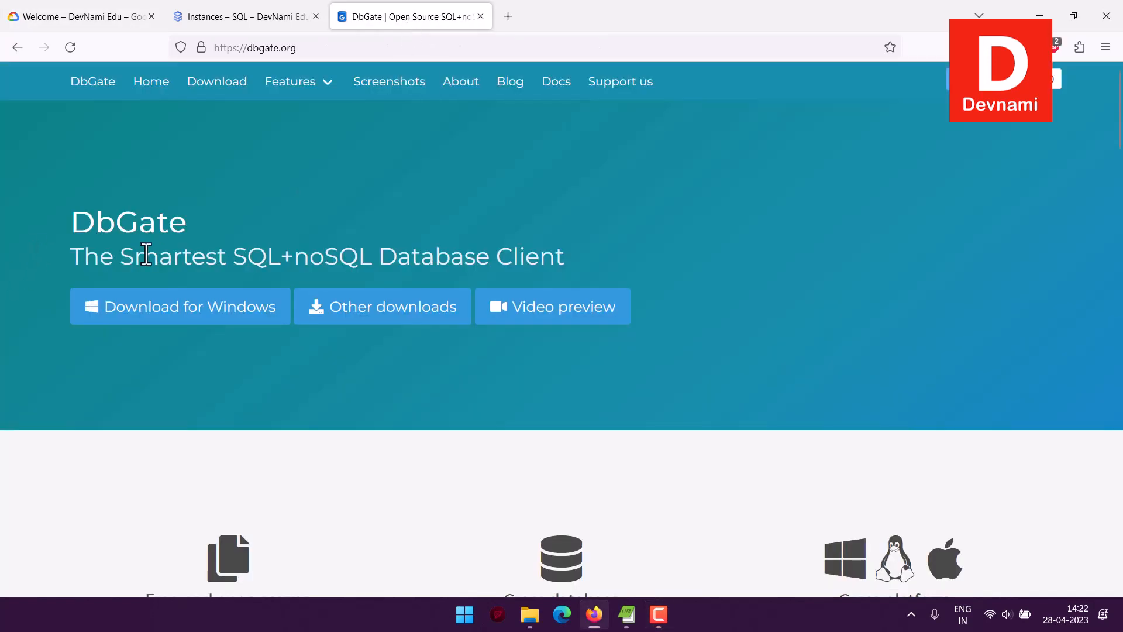
scroll(35, 268, down, 10)
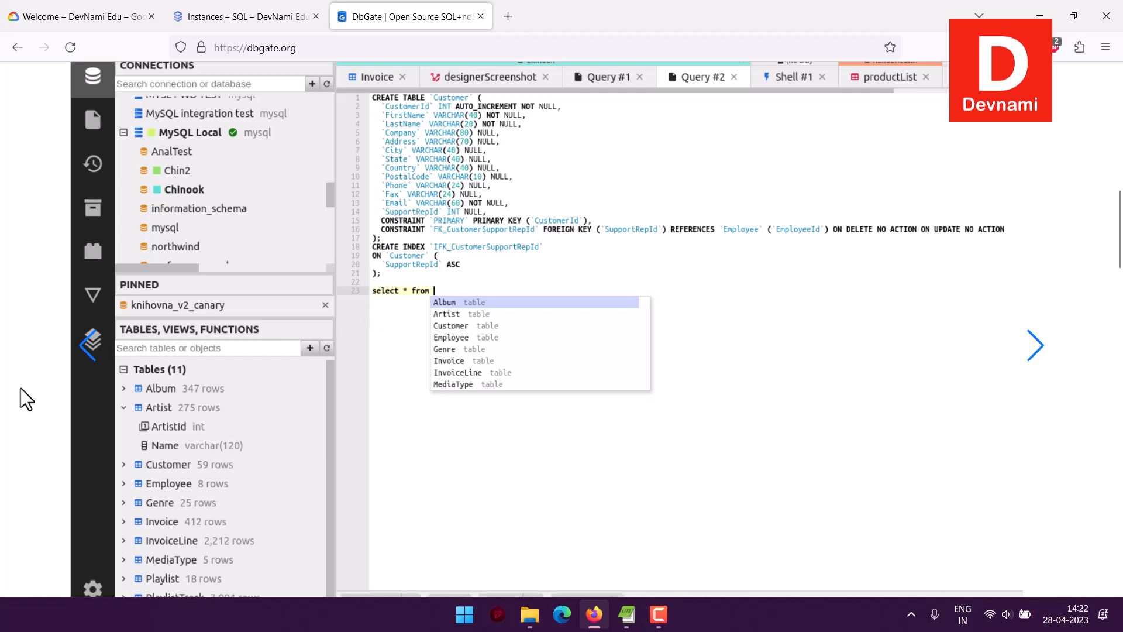
scroll(27, 346, up, 8)
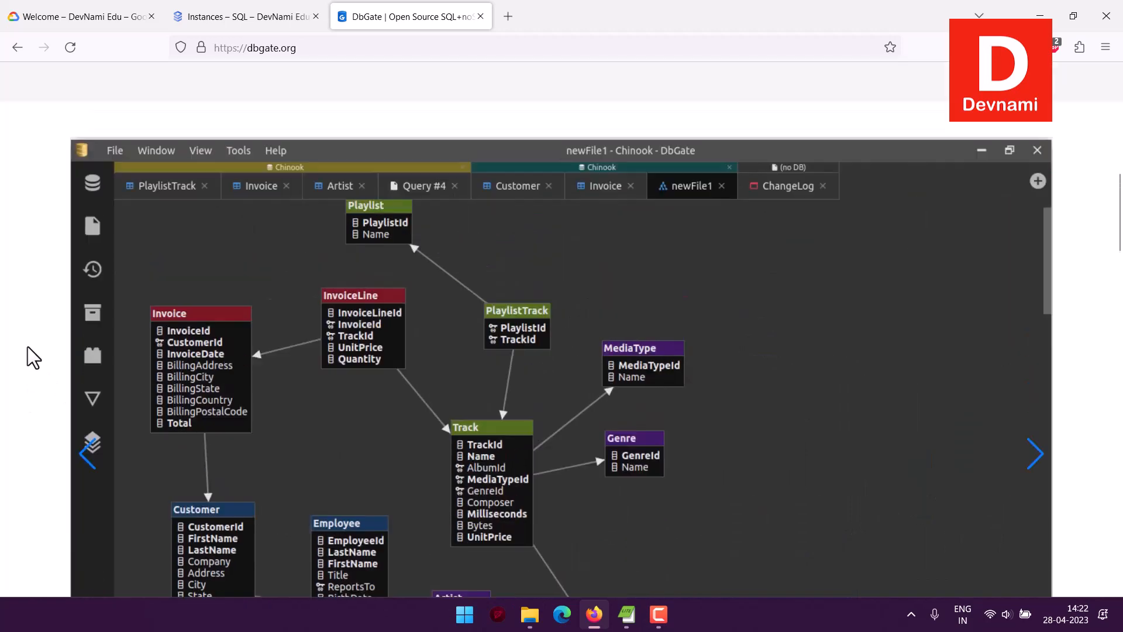
scroll(27, 347, up, 3)
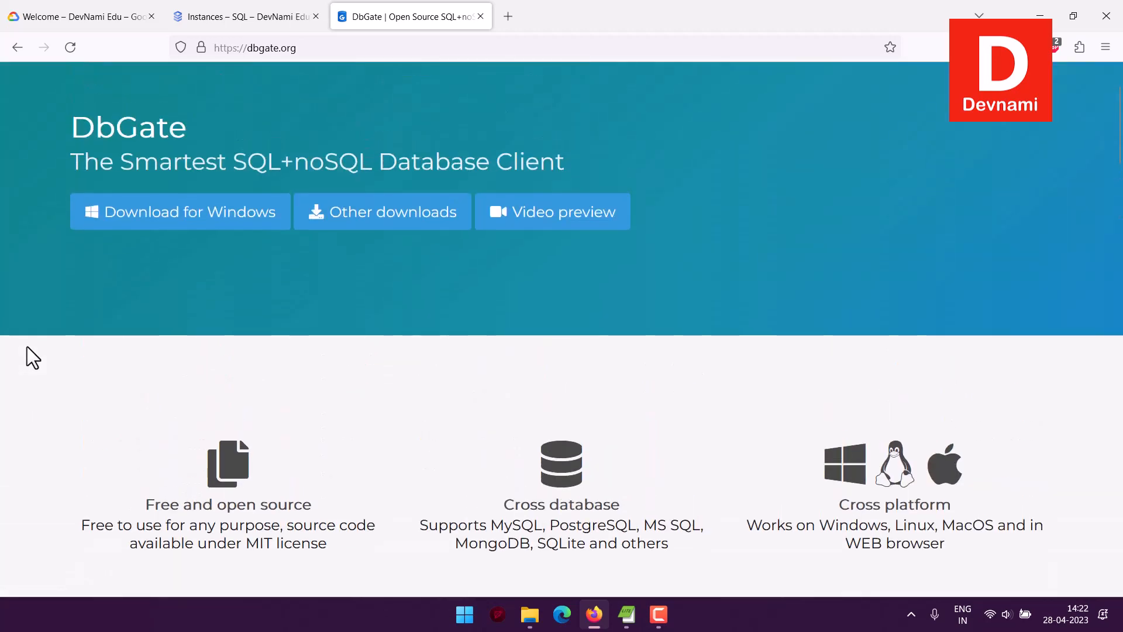
scroll(22, 339, up, 3)
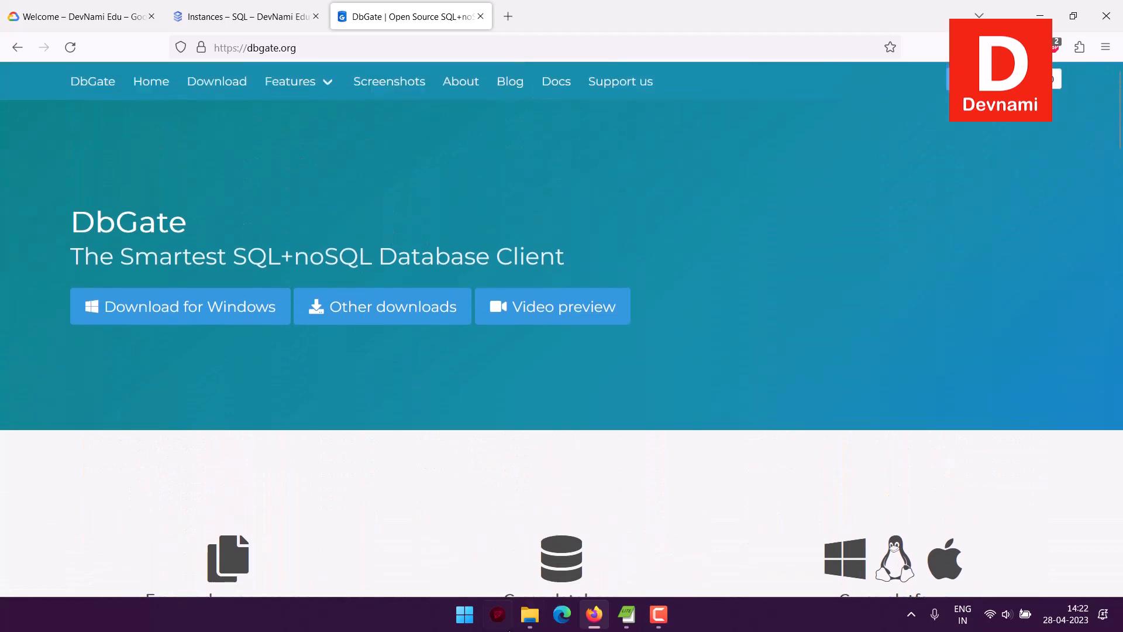
Find the installed DbGate desktop app with a system search for "dbgate" and launch it
click(464, 614)
click(444, 93)
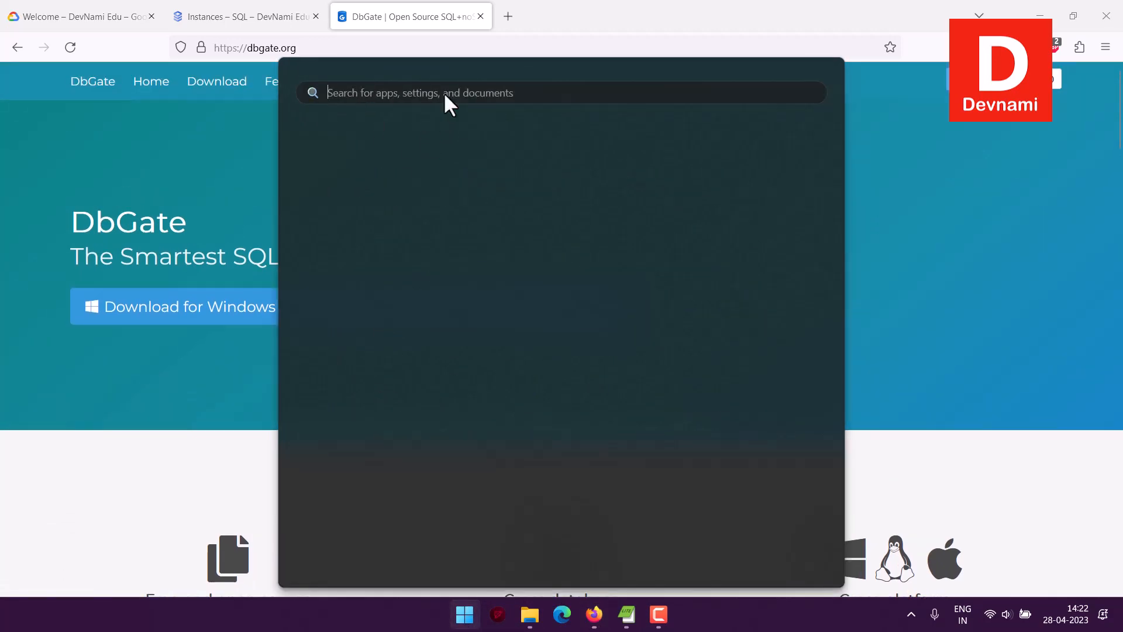
text(dbgate)
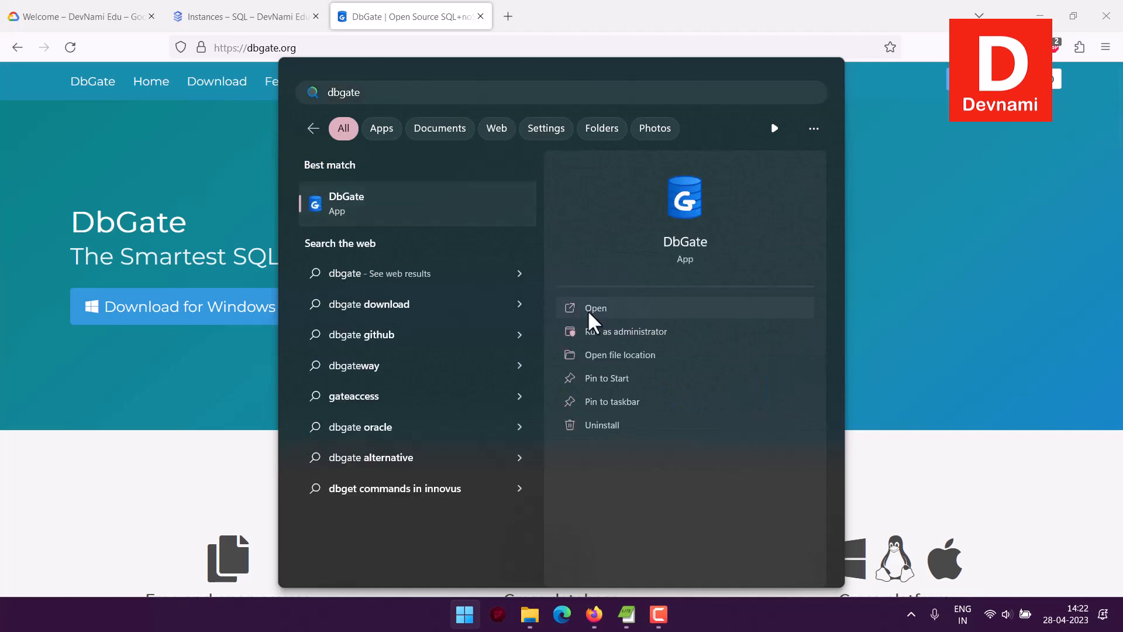
click(589, 310)
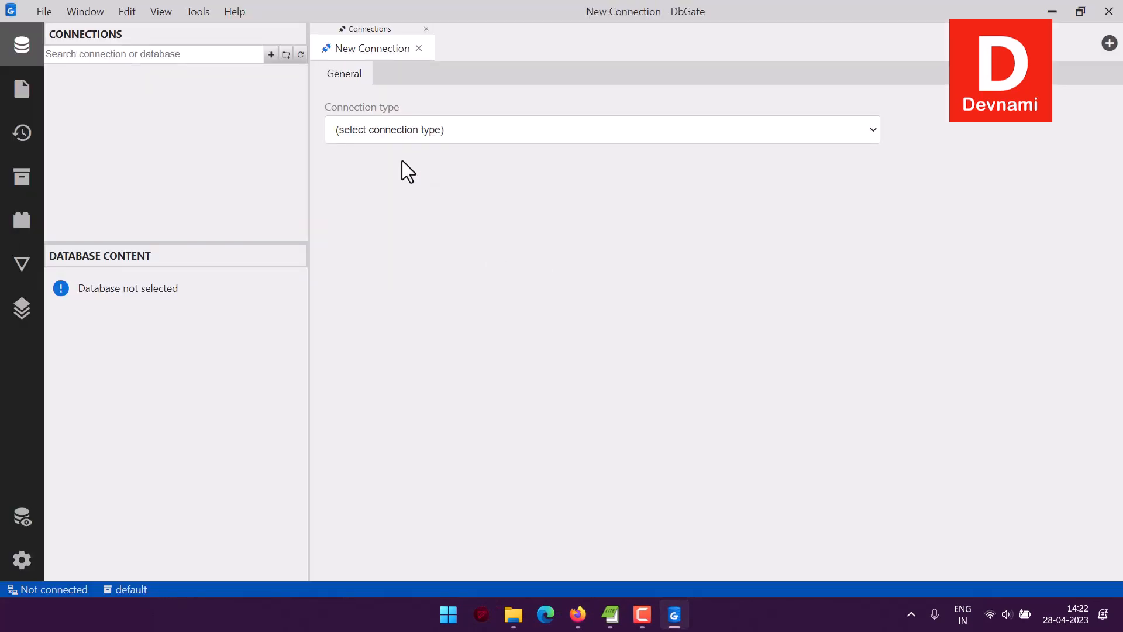
Set the new connection's type to Microsoft SQL Server and its authentication to SQL Server
click(371, 132)
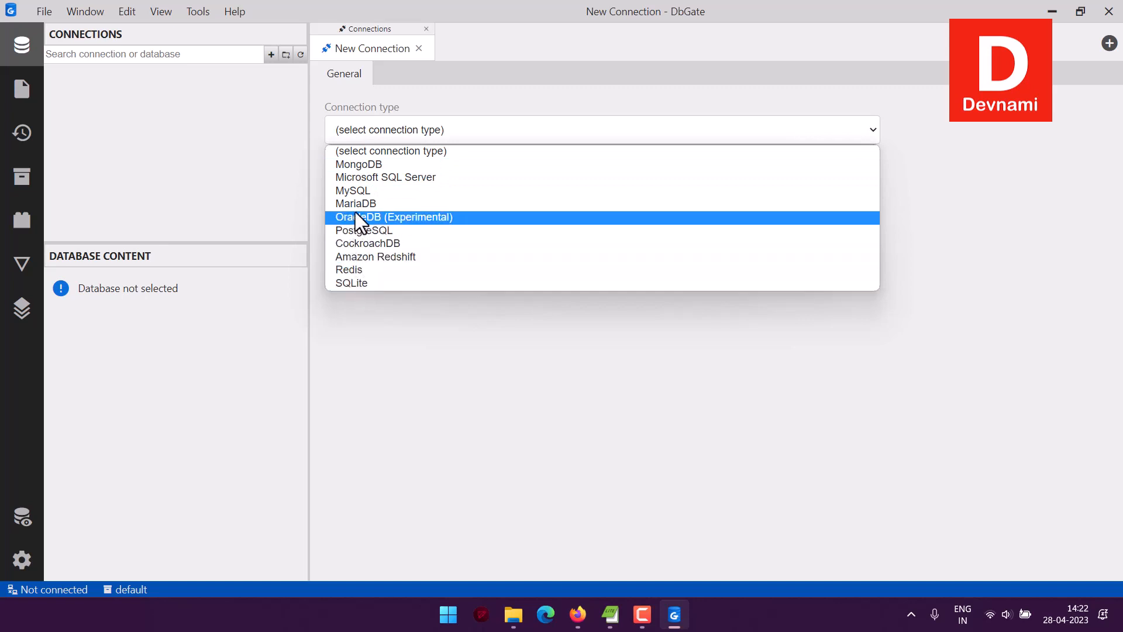
click(360, 179)
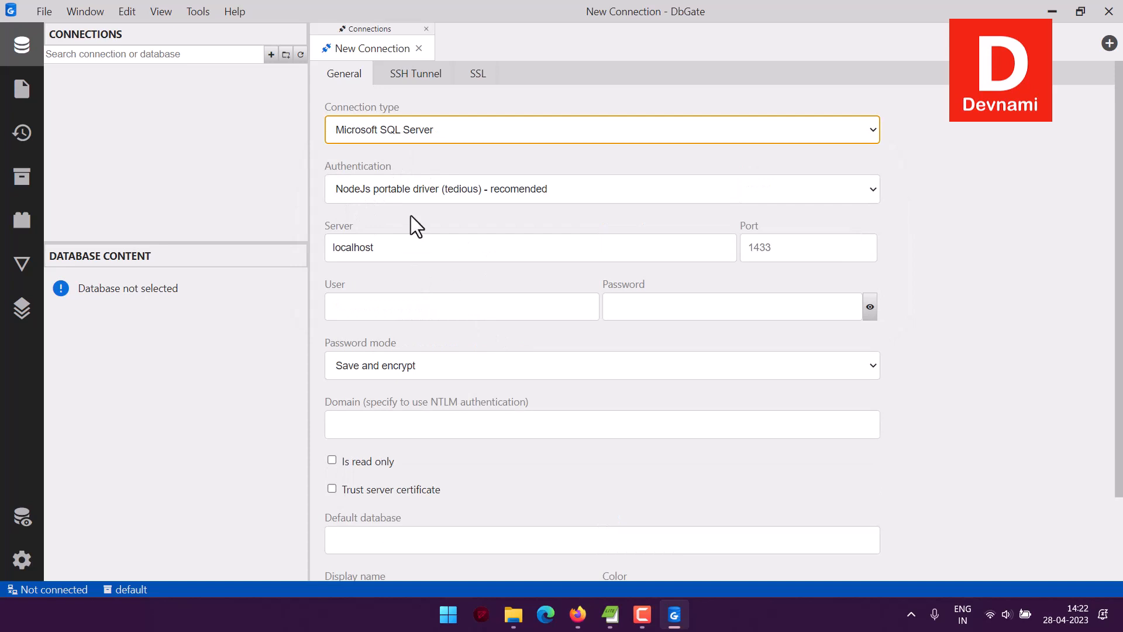
click(408, 198)
click(404, 222)
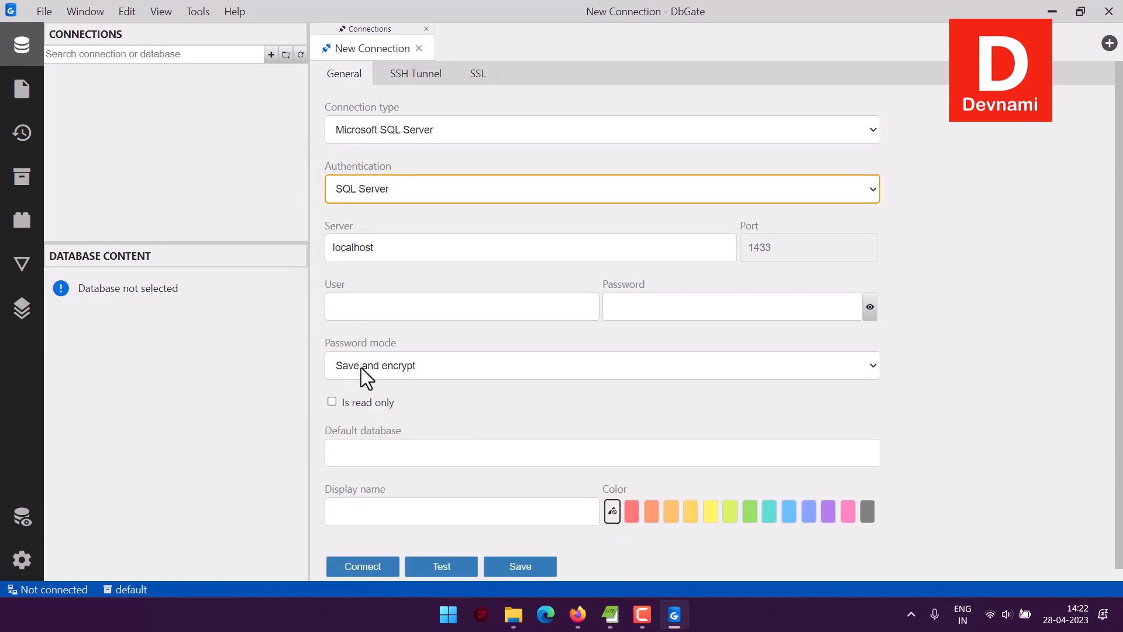
click(542, 311)
click(735, 306)
click(431, 248)
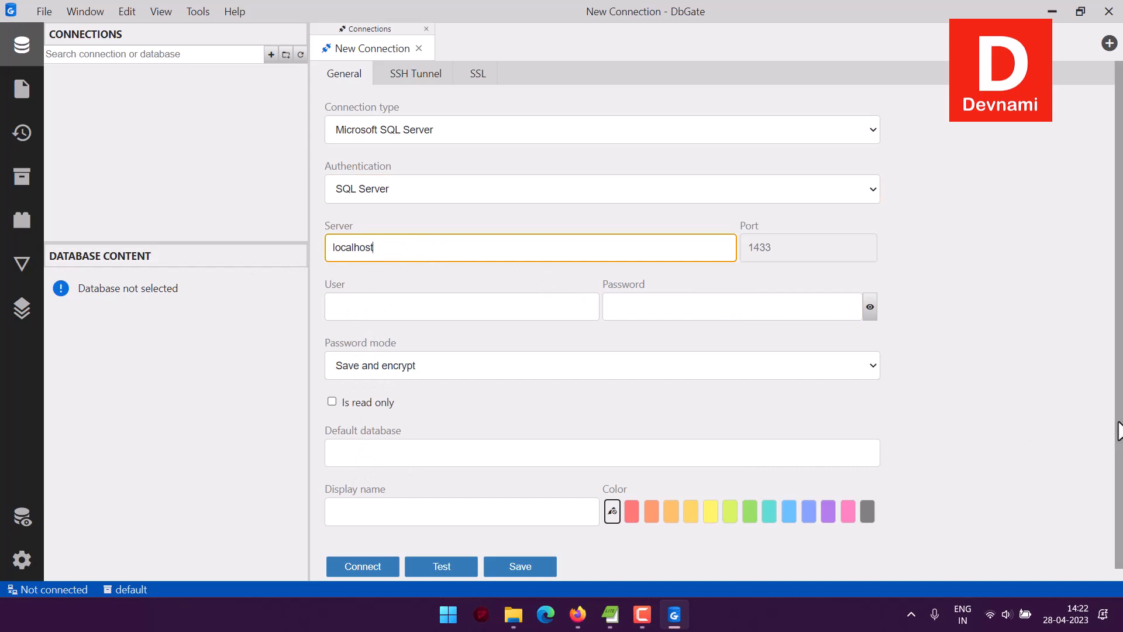
Switch to the Google Cloud console in Firefox and open the list of all products in a new tab
click(575, 613)
click(78, 17)
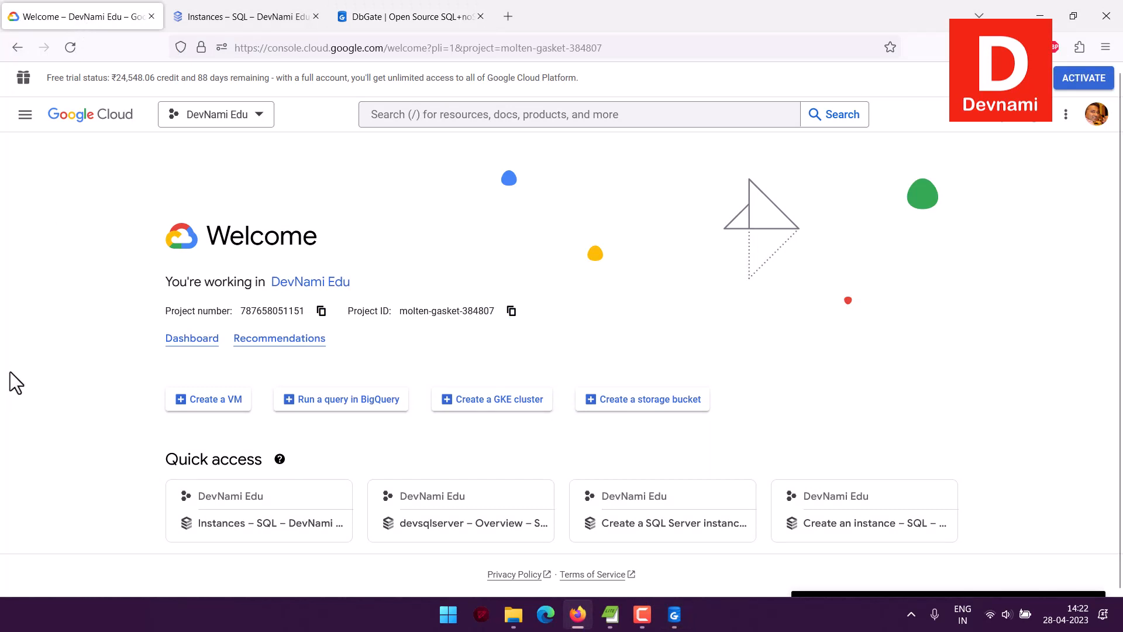
scroll(12, 371, down, 3)
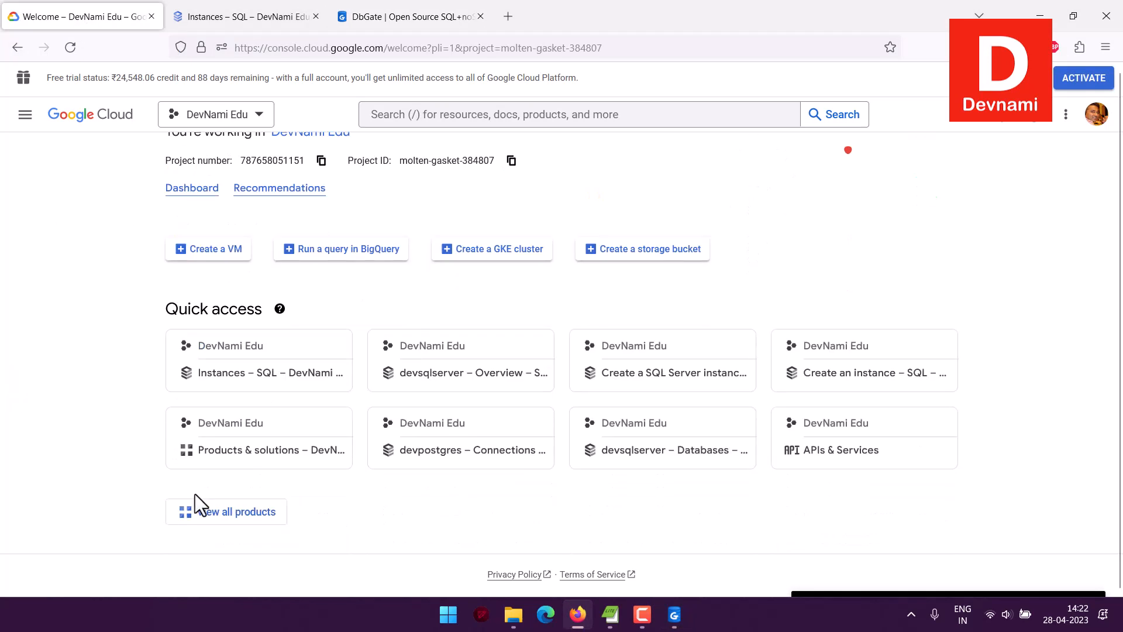
right_click(248, 512)
click(279, 292)
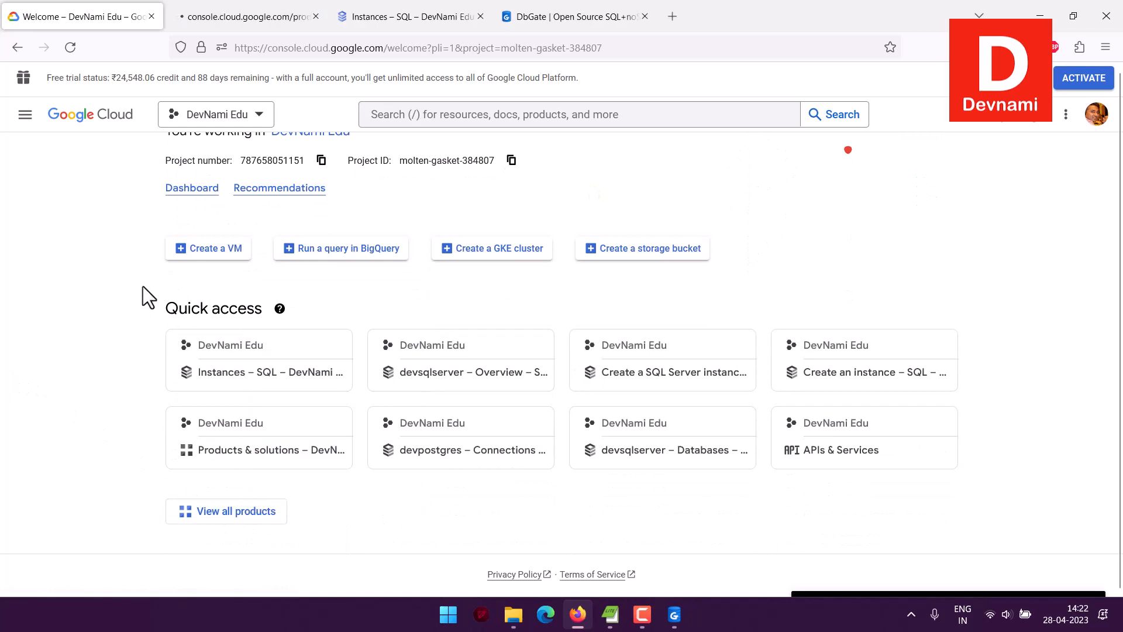
scroll(143, 286, up, 2)
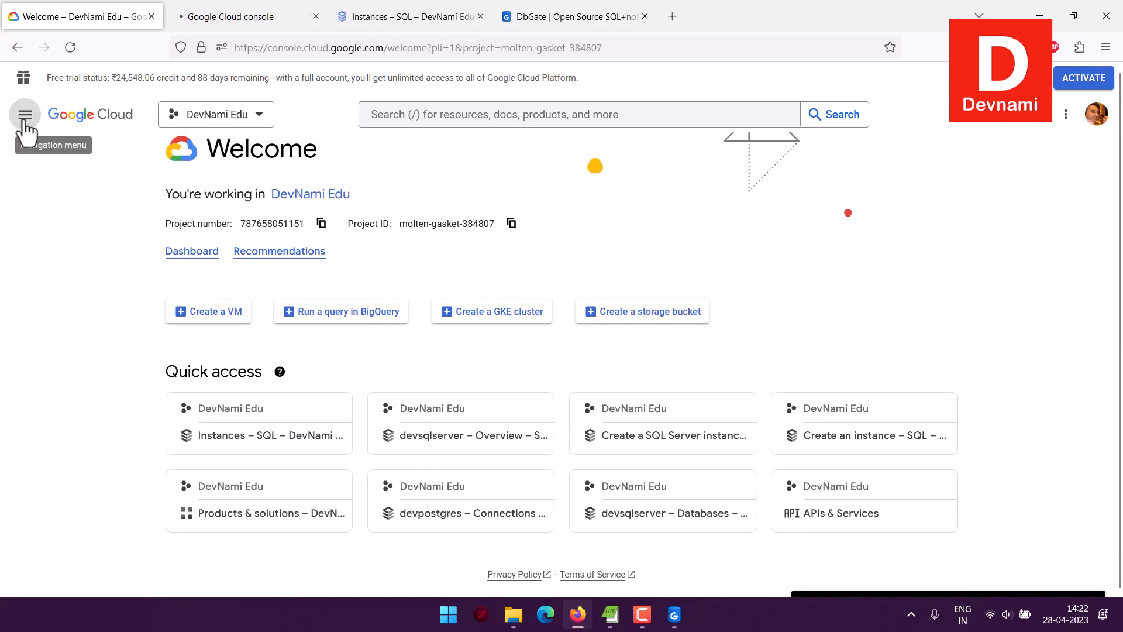
View the Products & solutions entries in the console's navigation menu
click(24, 115)
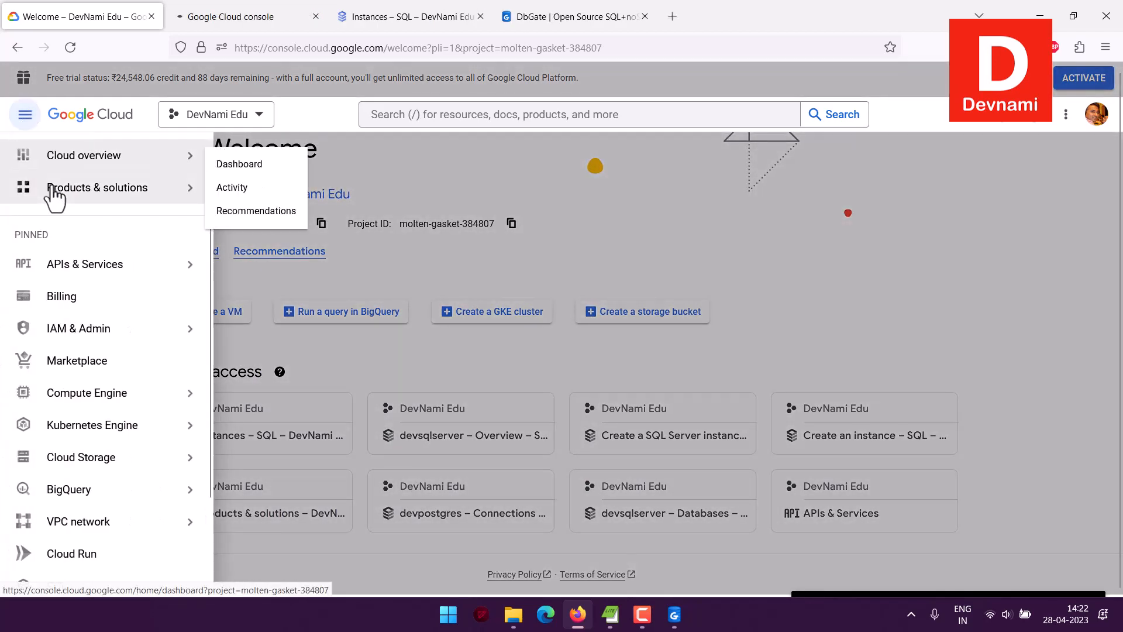
mouse_move(193, 201)
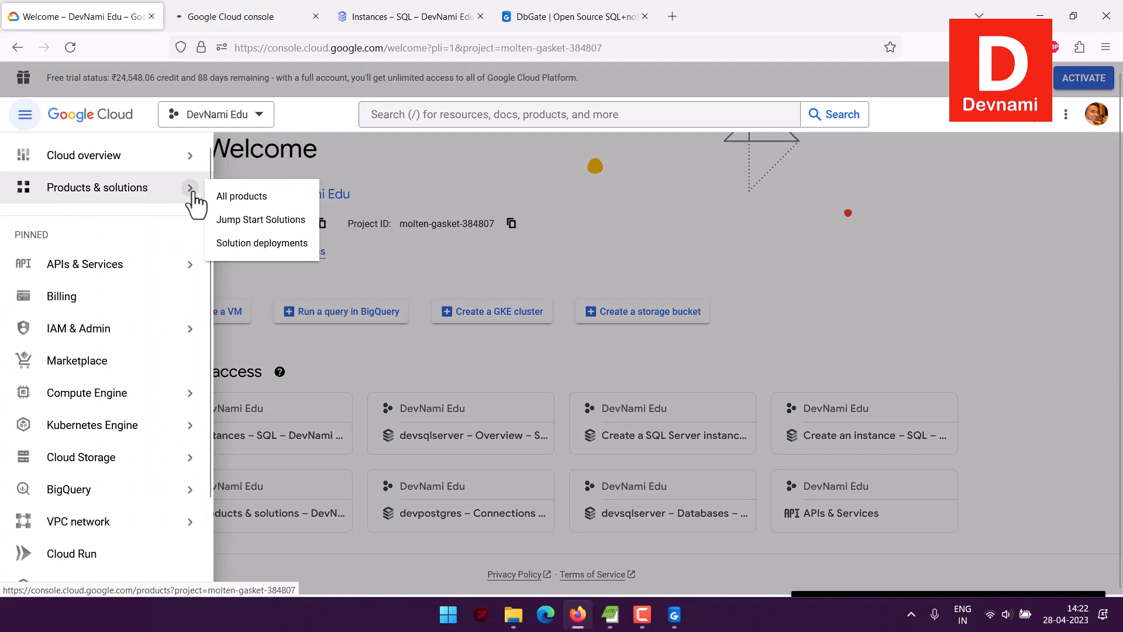
click(472, 270)
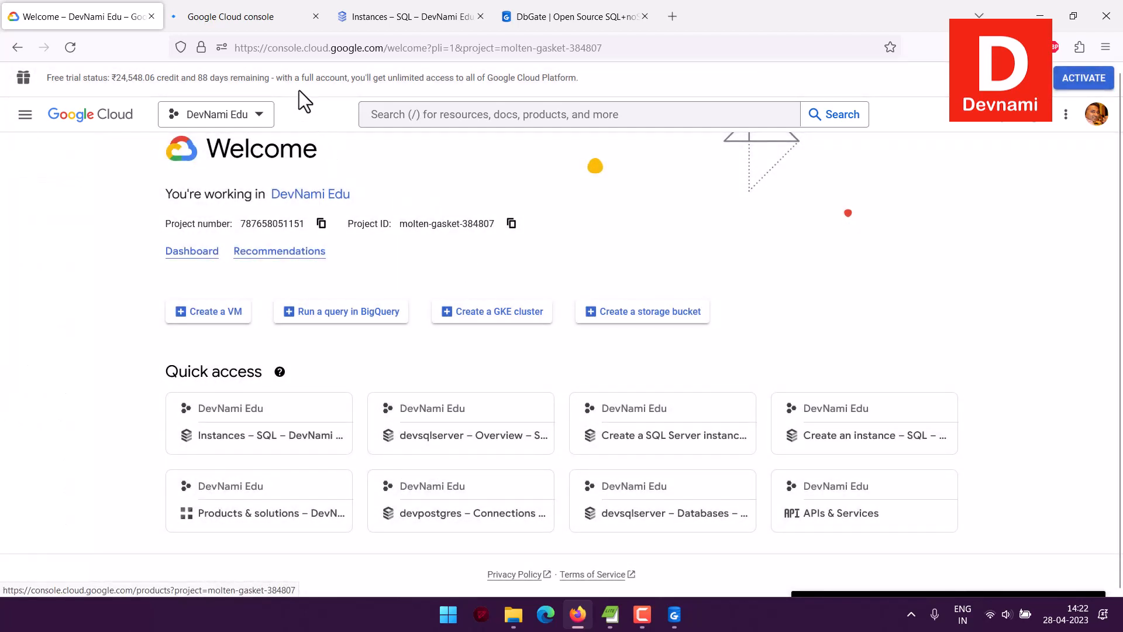
On the all-products page, go to the Databases category and open the SQL product
click(260, 20)
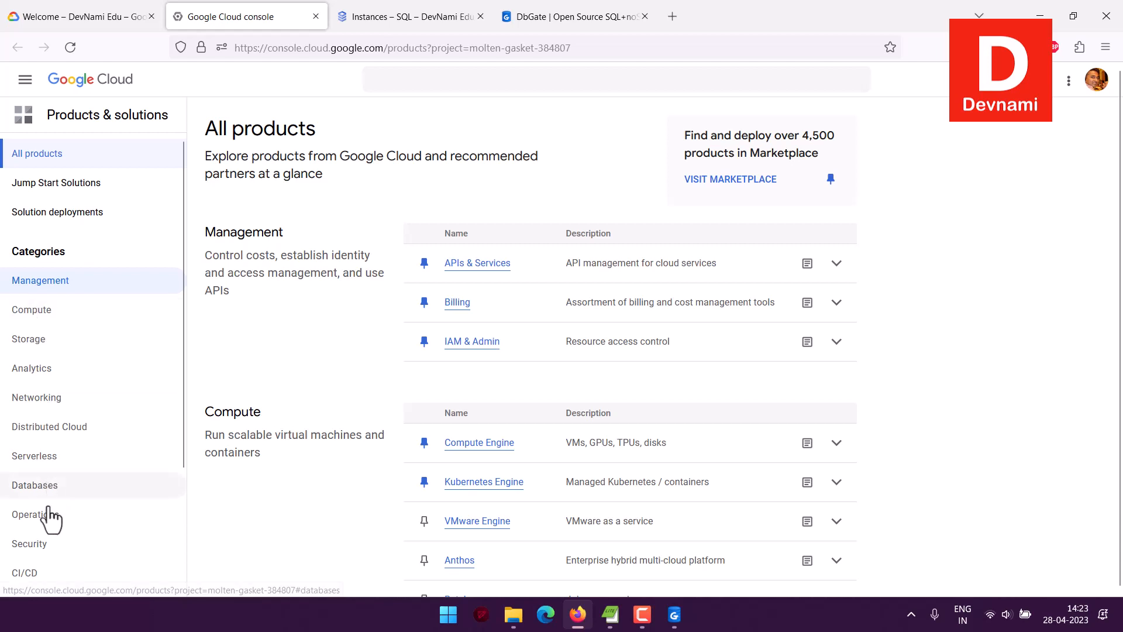
click(9, 485)
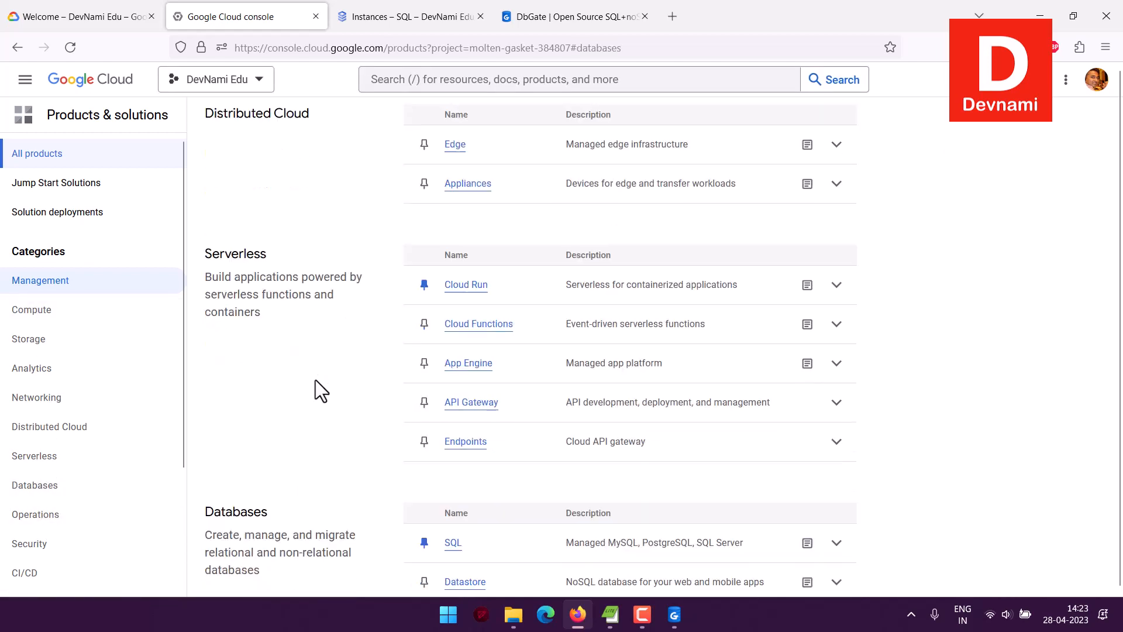
click(454, 243)
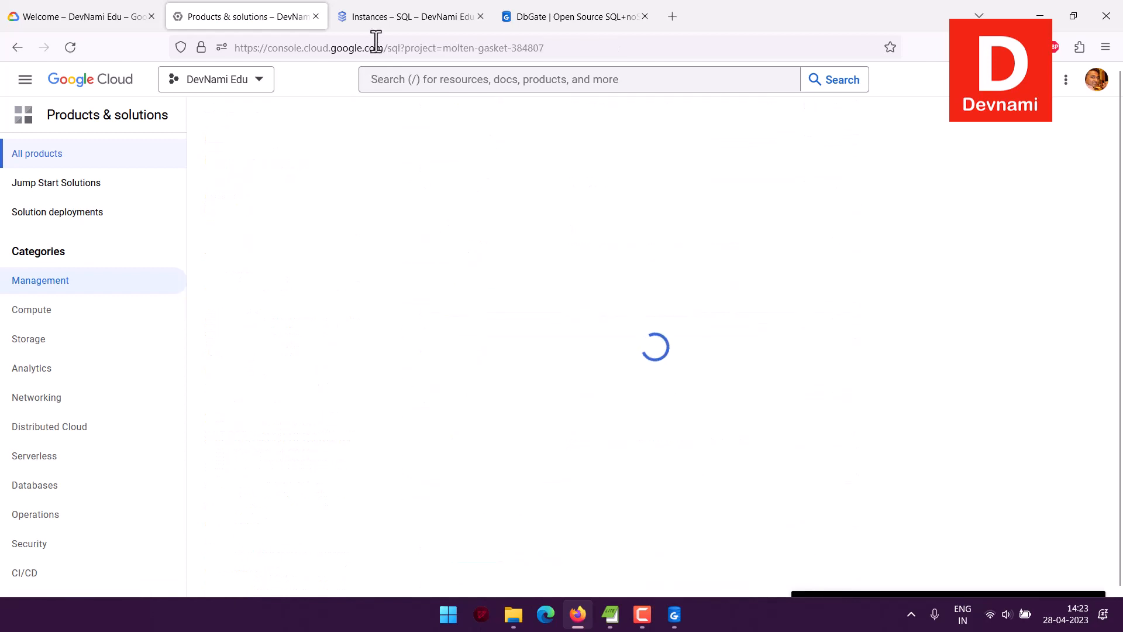
Close the Products & solutions page and start creating an instance from the already open SQL Instances page
click(378, 24)
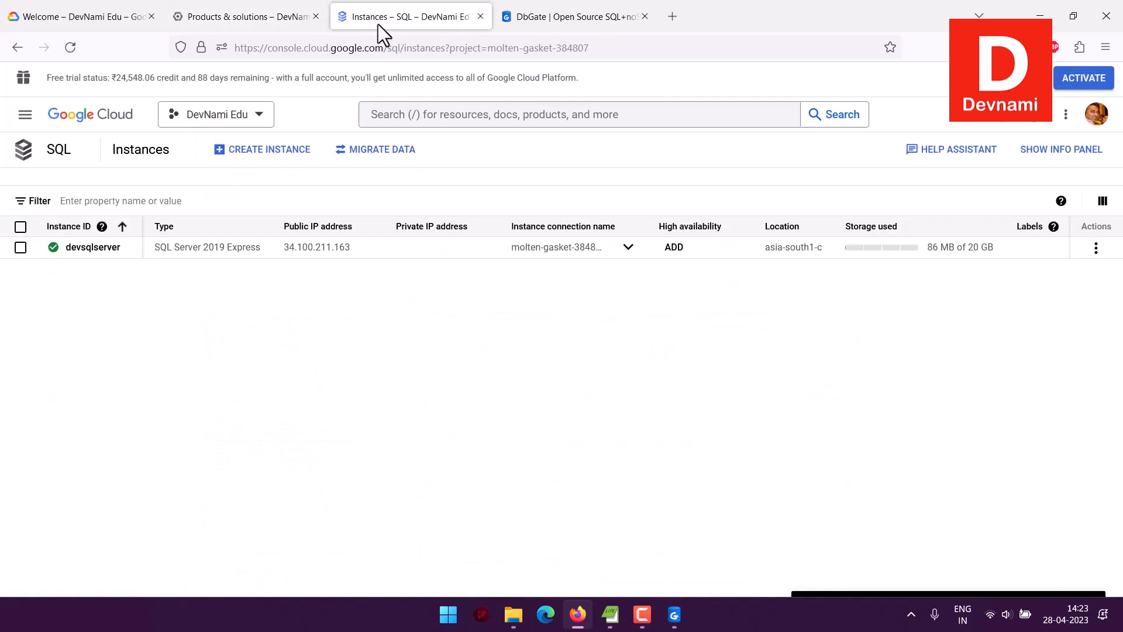
click(315, 16)
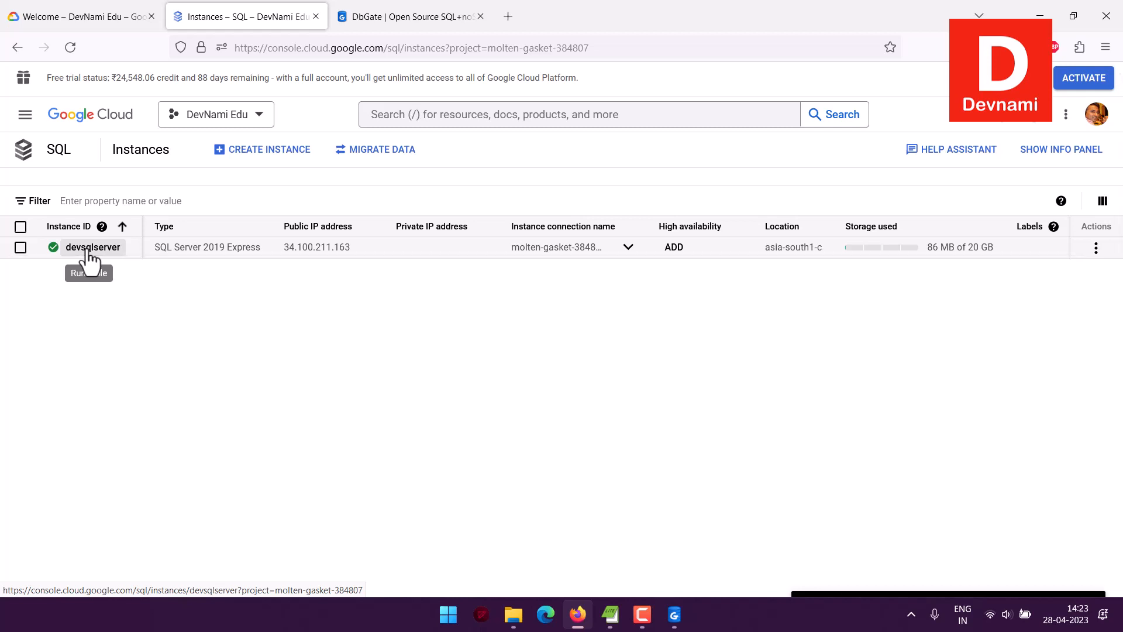
click(279, 157)
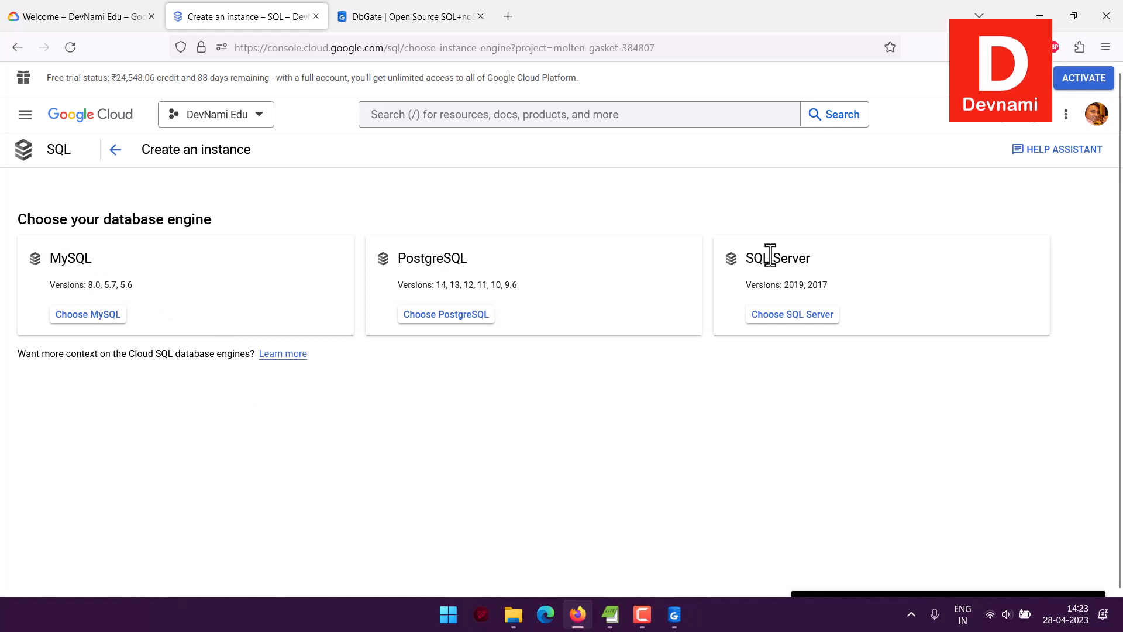
Choose SQL Server as the database engine for the new instance
drag(785, 283, 859, 289)
click(797, 286)
click(858, 289)
drag(781, 285, 827, 288)
click(798, 286)
click(805, 286)
drag(791, 286, 806, 287)
click(817, 289)
click(811, 316)
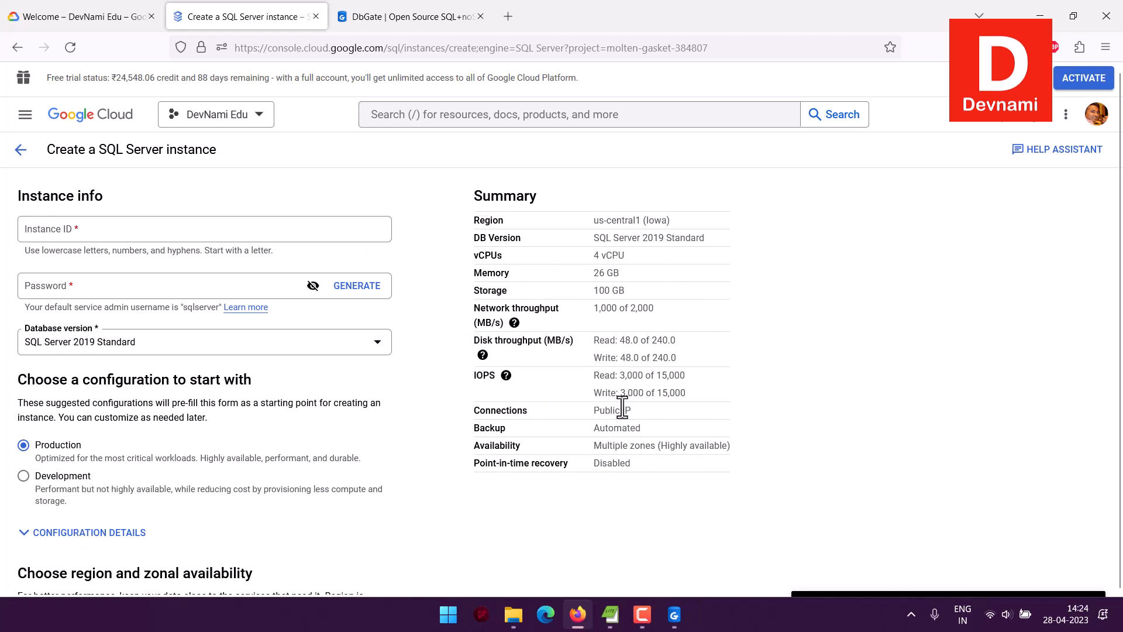
Set the new instance's database version to SQL Server 2019 Express
click(39, 223)
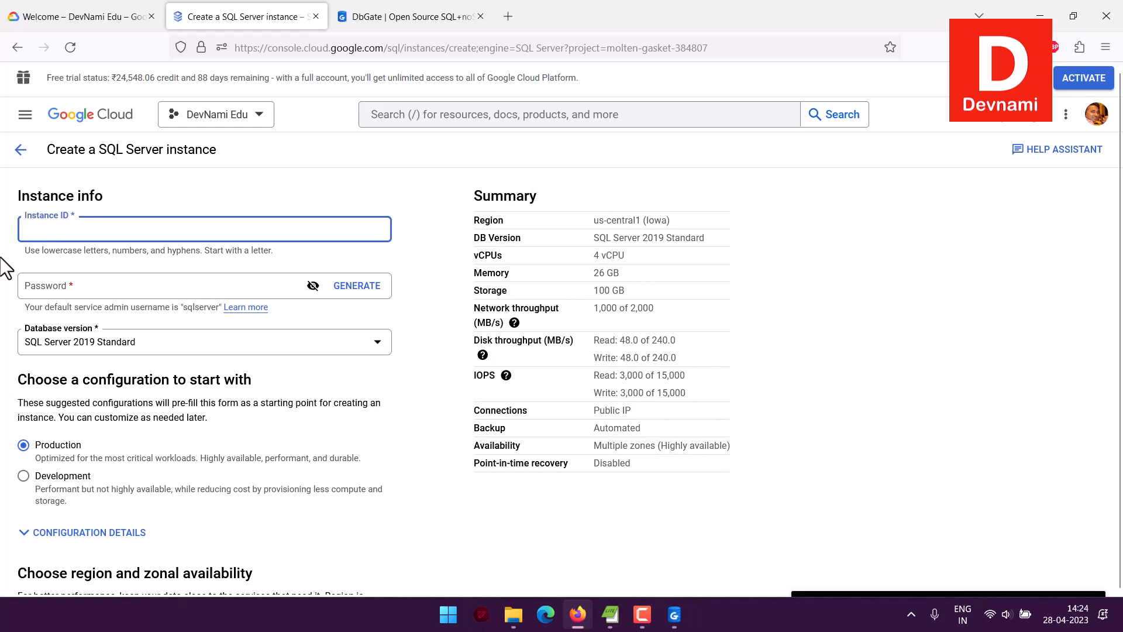
scroll(47, 223, down, 3)
scroll(57, 221, up, 2)
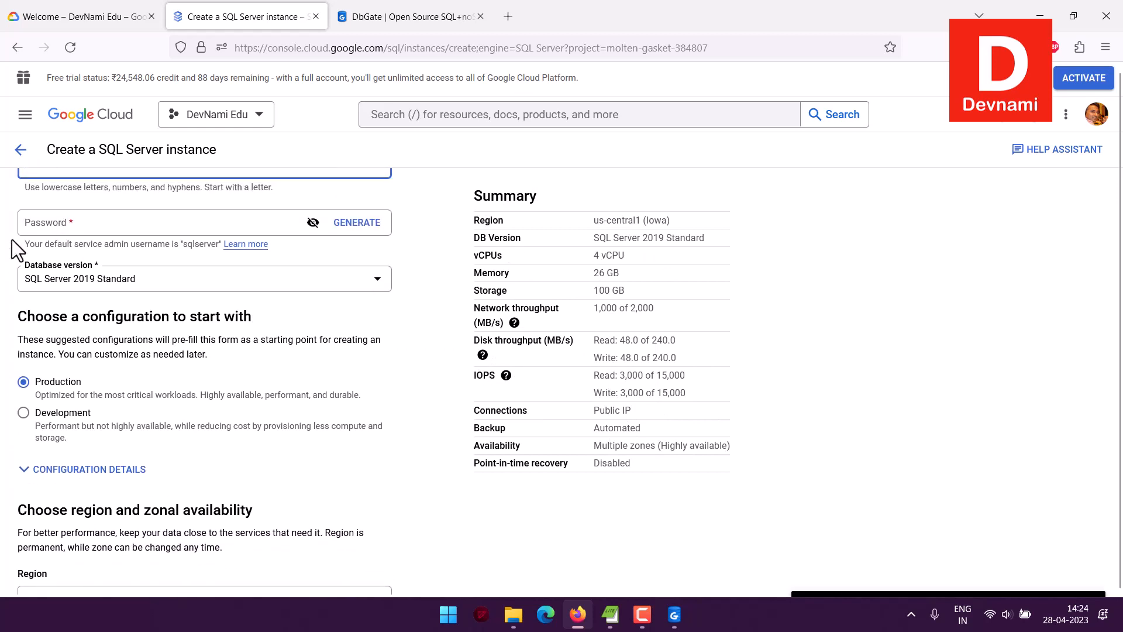
scroll(62, 222, down, 1)
click(71, 225)
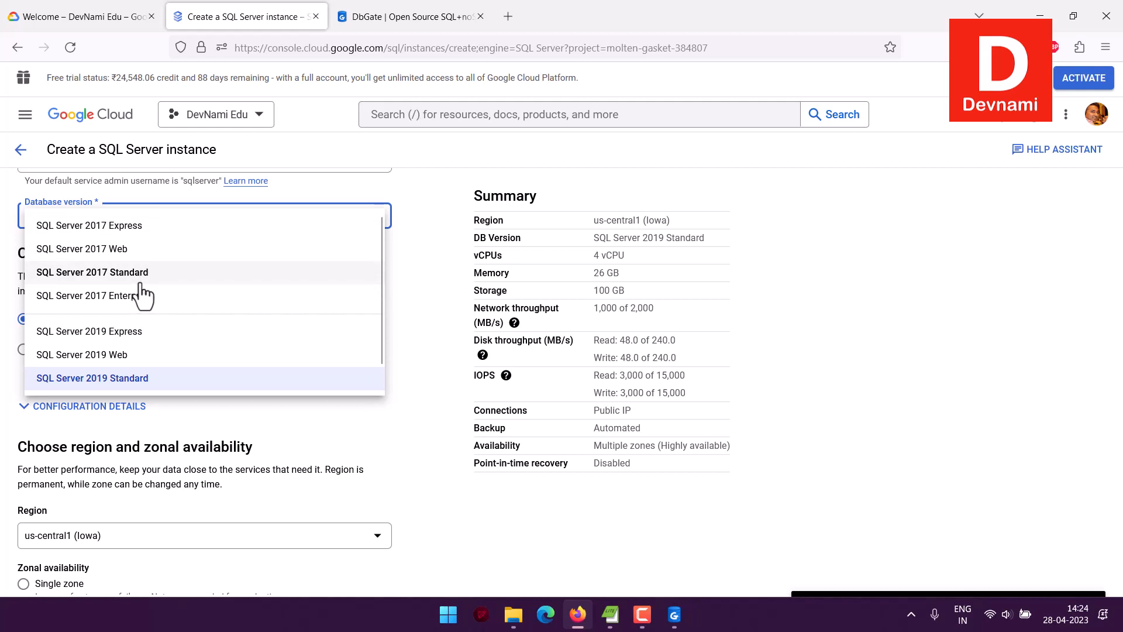
scroll(136, 291, down, 1)
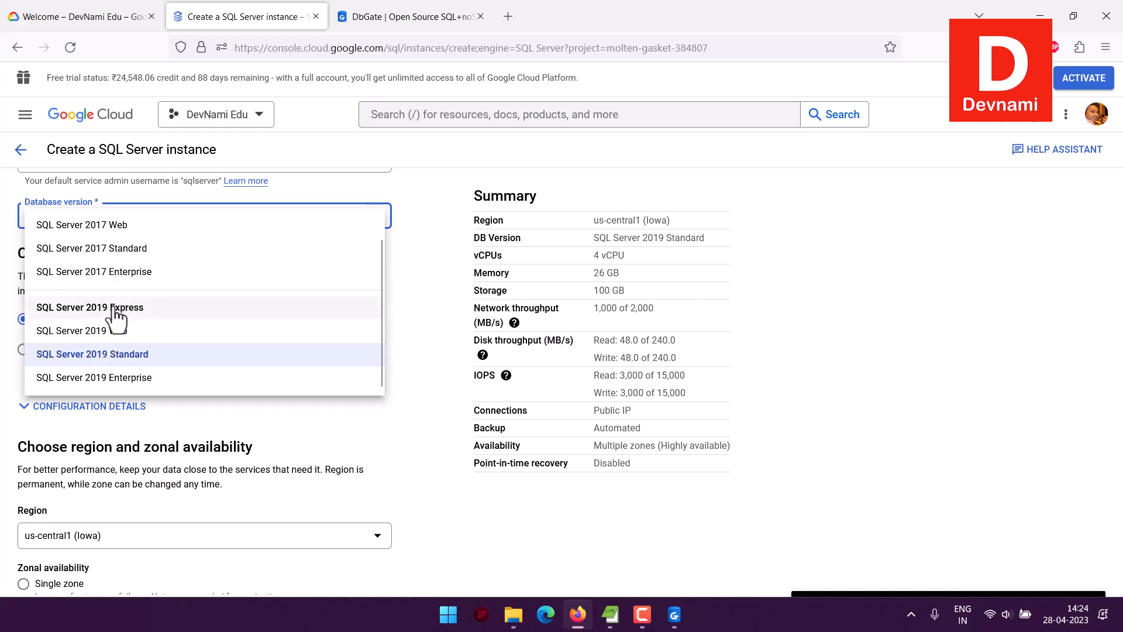
click(112, 310)
Apply the Development starting configuration to the instance and expand its configuration details
scroll(5, 293, down, 2)
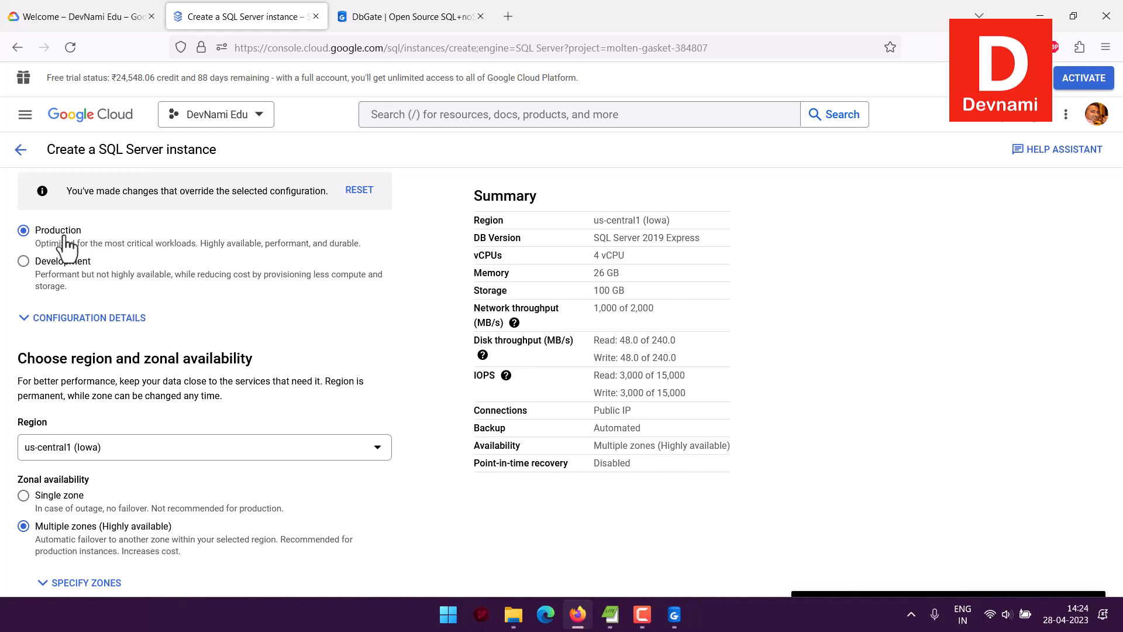
click(24, 261)
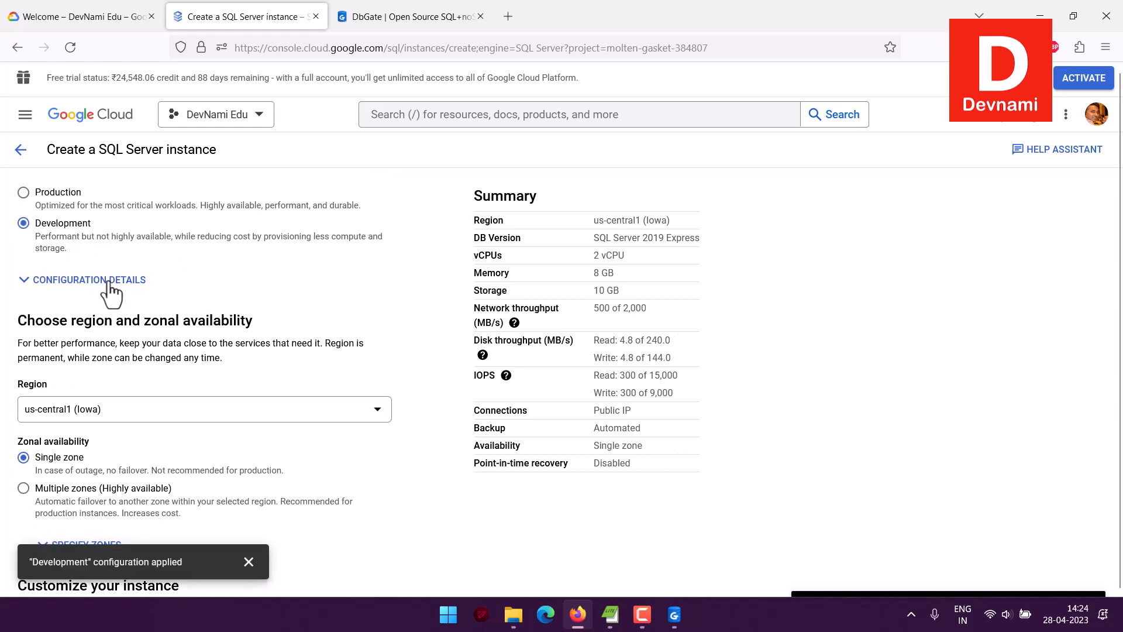
click(111, 286)
Read the guidance on choosing the instance's region and zonal availability
scroll(13, 258, down, 5)
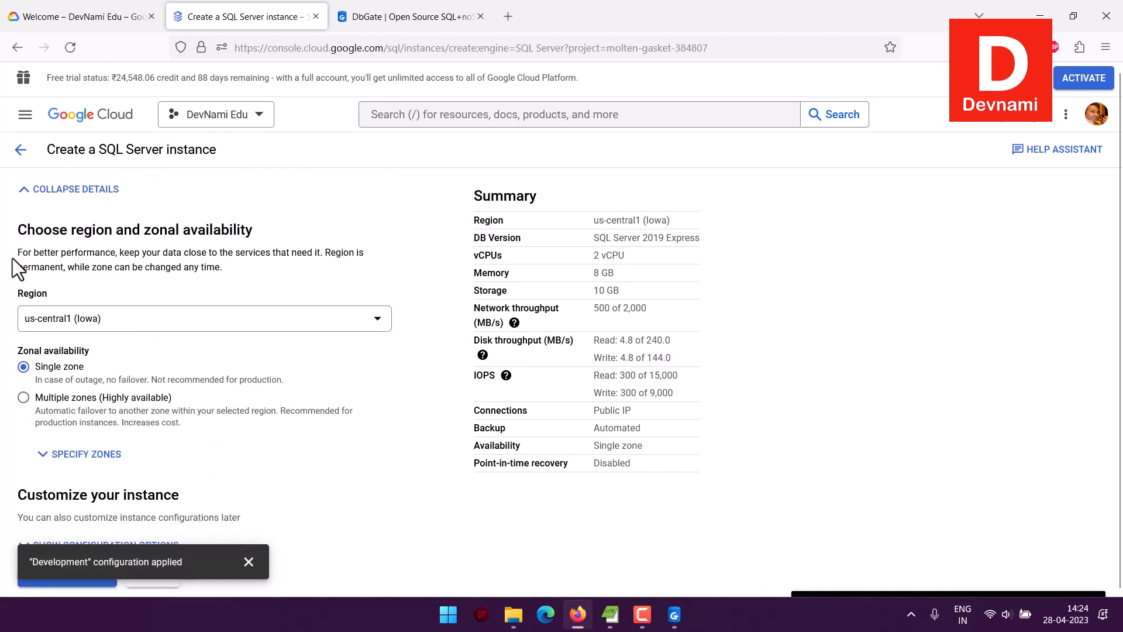
drag(13, 229, 301, 263)
click(299, 263)
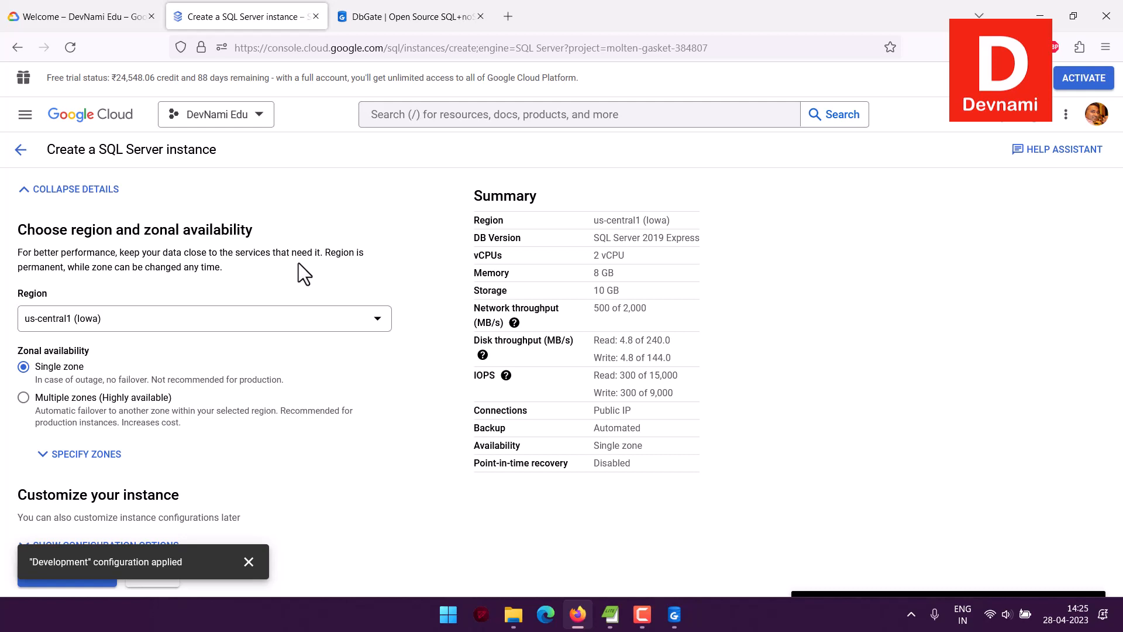
Set the instance's region to asia-south1 (Mumbai)
click(207, 333)
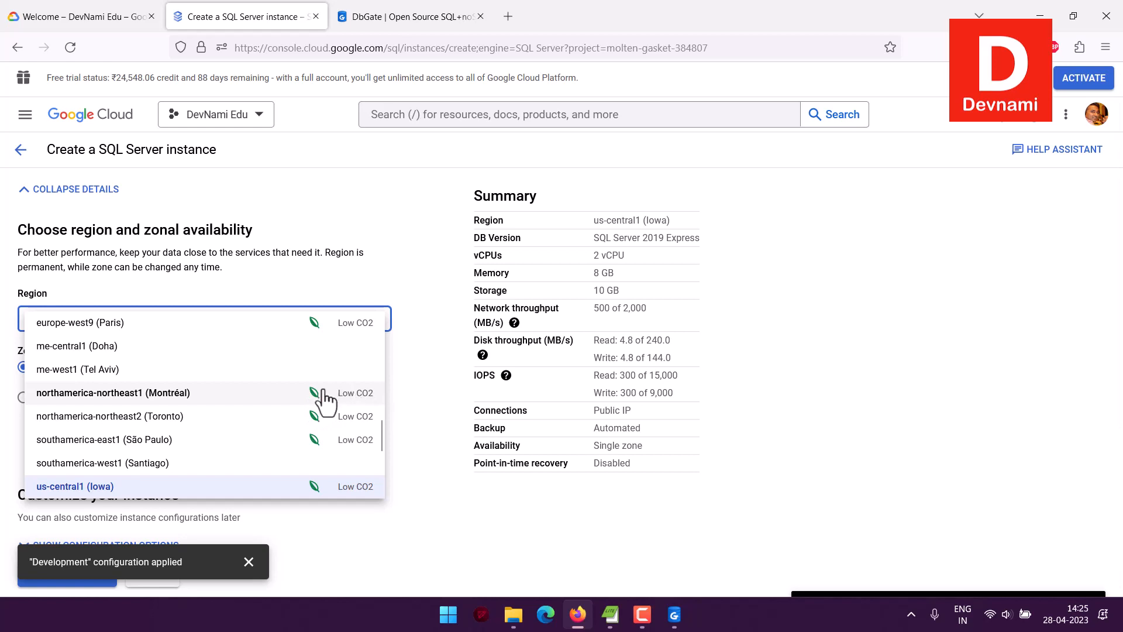
scroll(243, 379, up, 4)
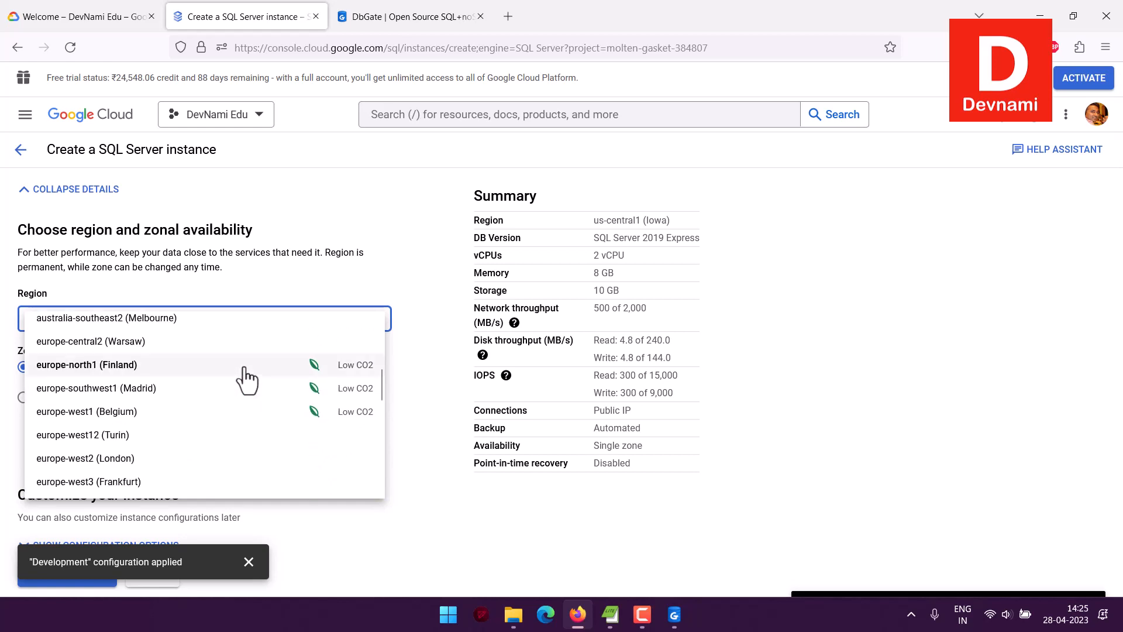
scroll(247, 380, up, 5)
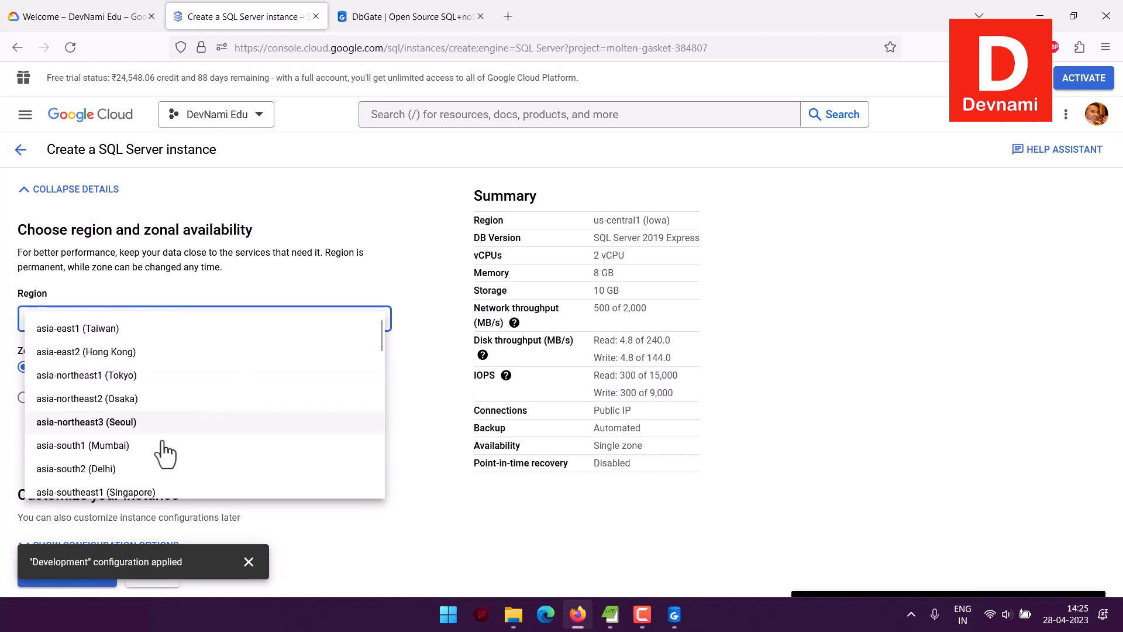
click(3, 437)
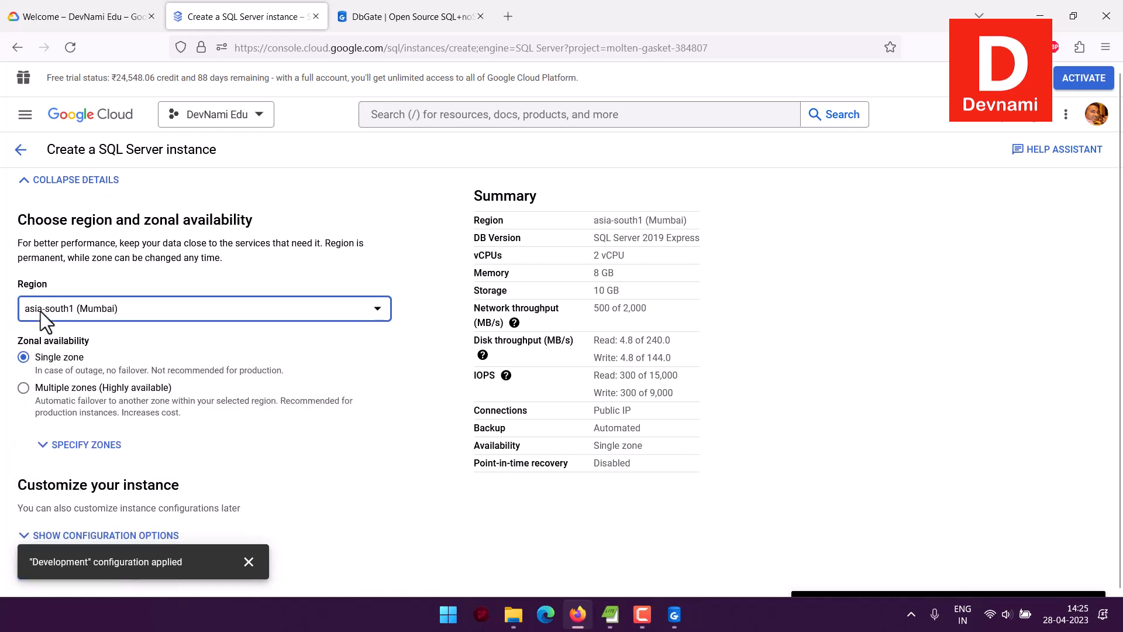
Expand the zone specification under single-zone availability and check the primary zone setting
click(0, 347)
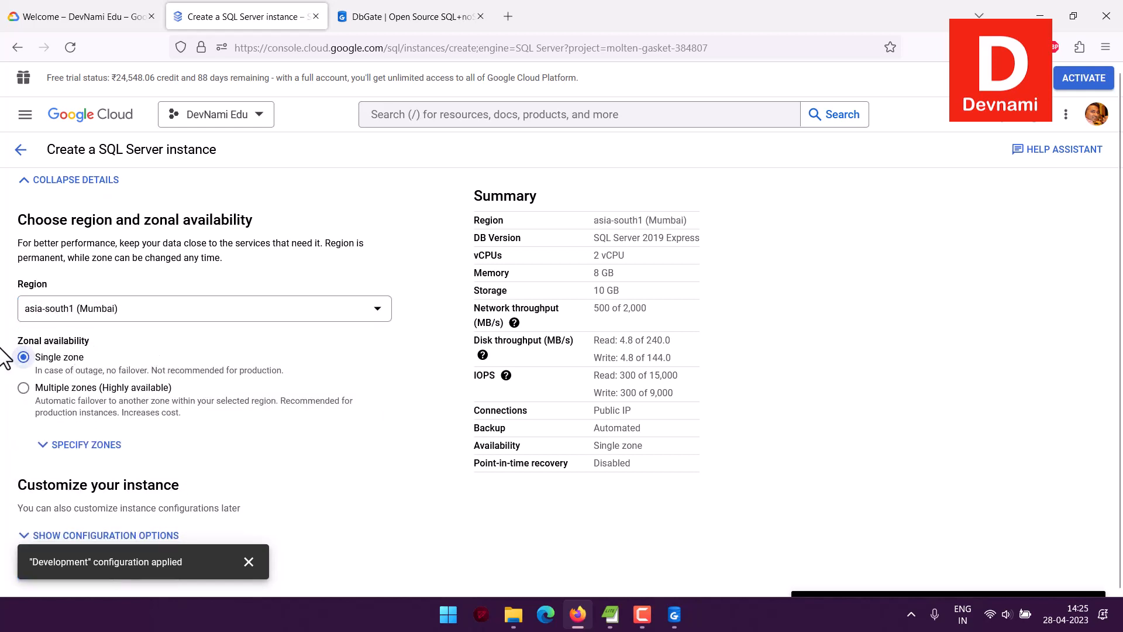
scroll(1, 347, down, 1)
click(76, 443)
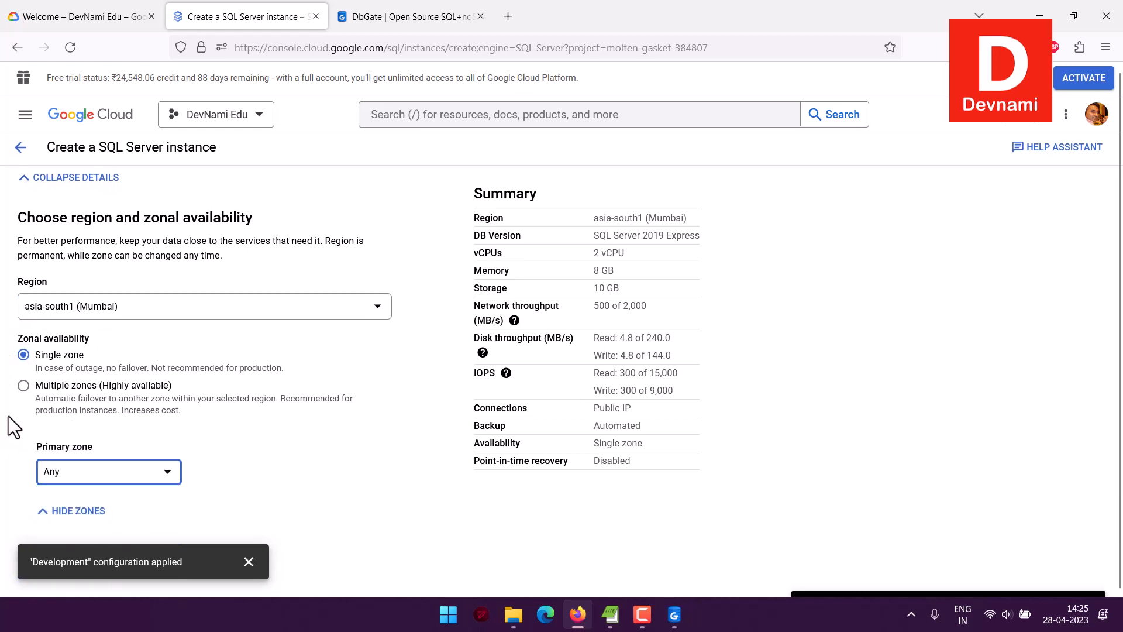
scroll(9, 412, down, 1)
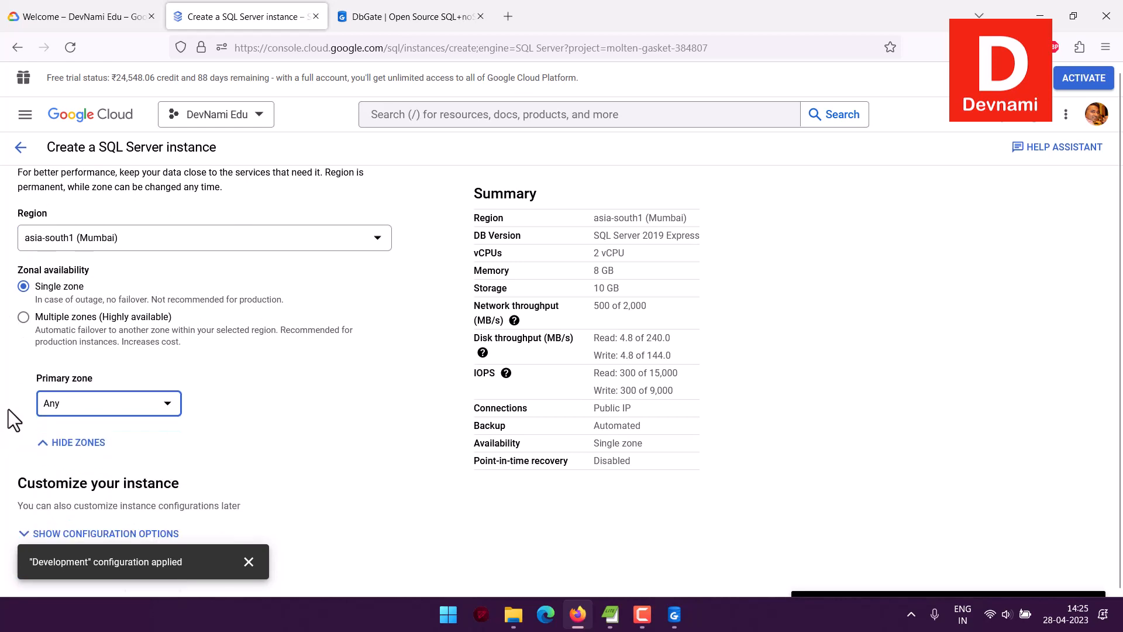
Dismiss the applied-configuration notification and expand the instance's customization options
click(248, 562)
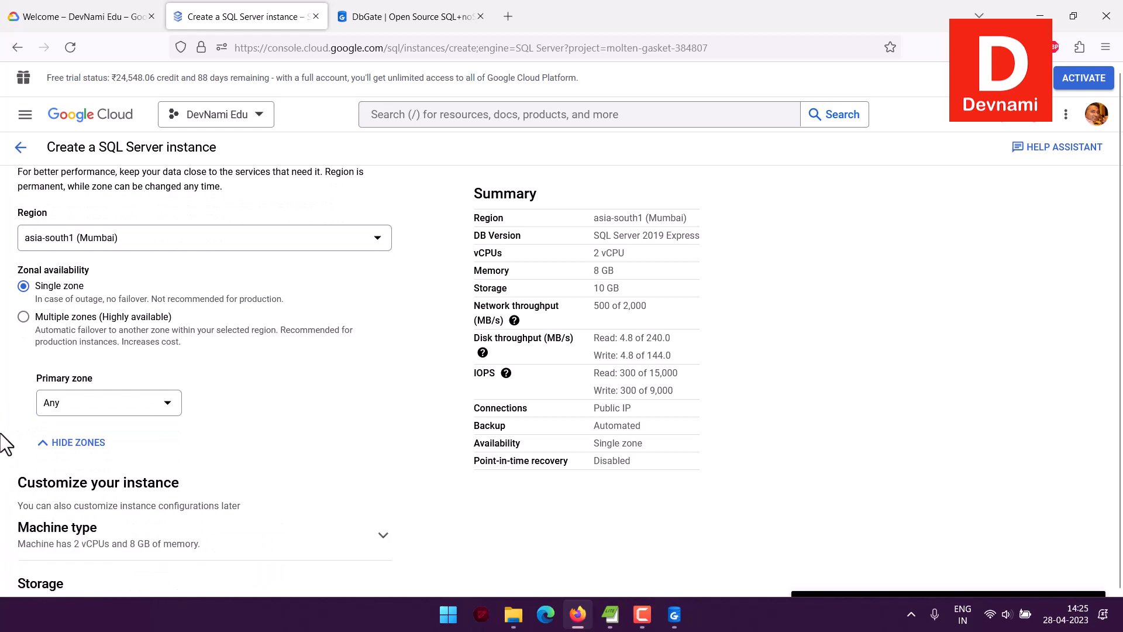
scroll(4, 450, down, 4)
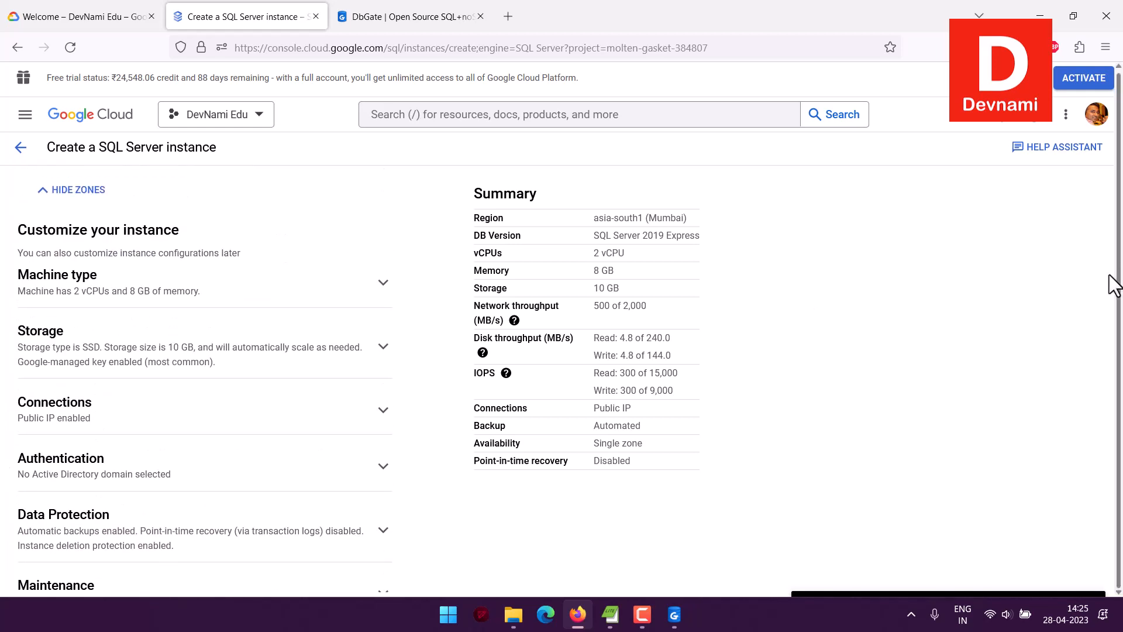
scroll(726, 321, down, 1)
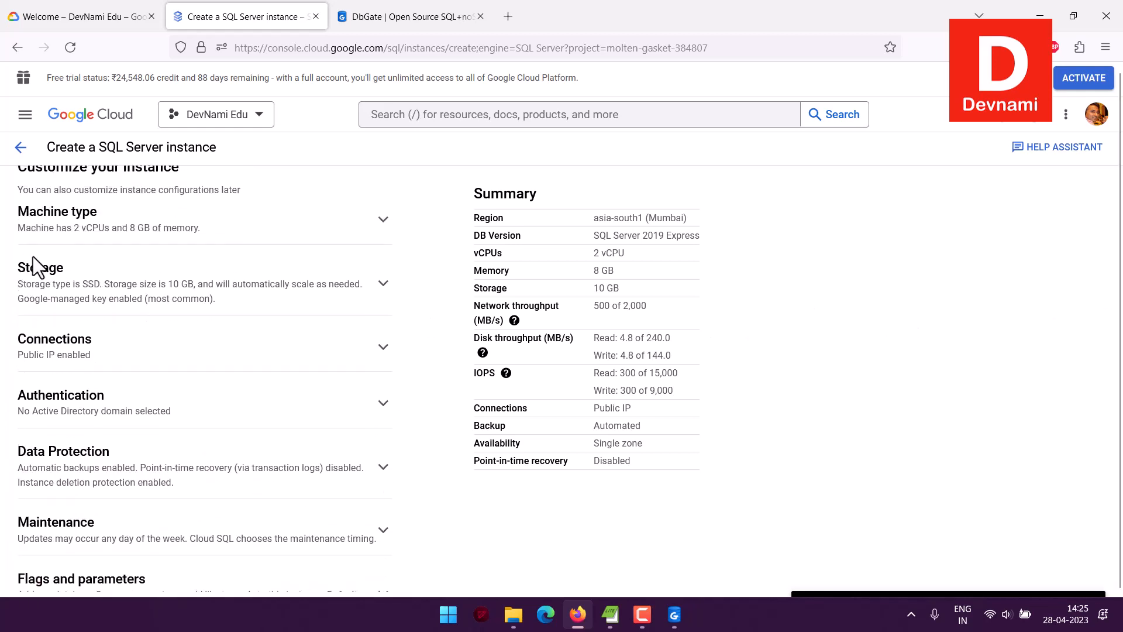
Expand the machine type settings and review the custom vCPU and memory values and the simultaneous multithreading option
click(68, 221)
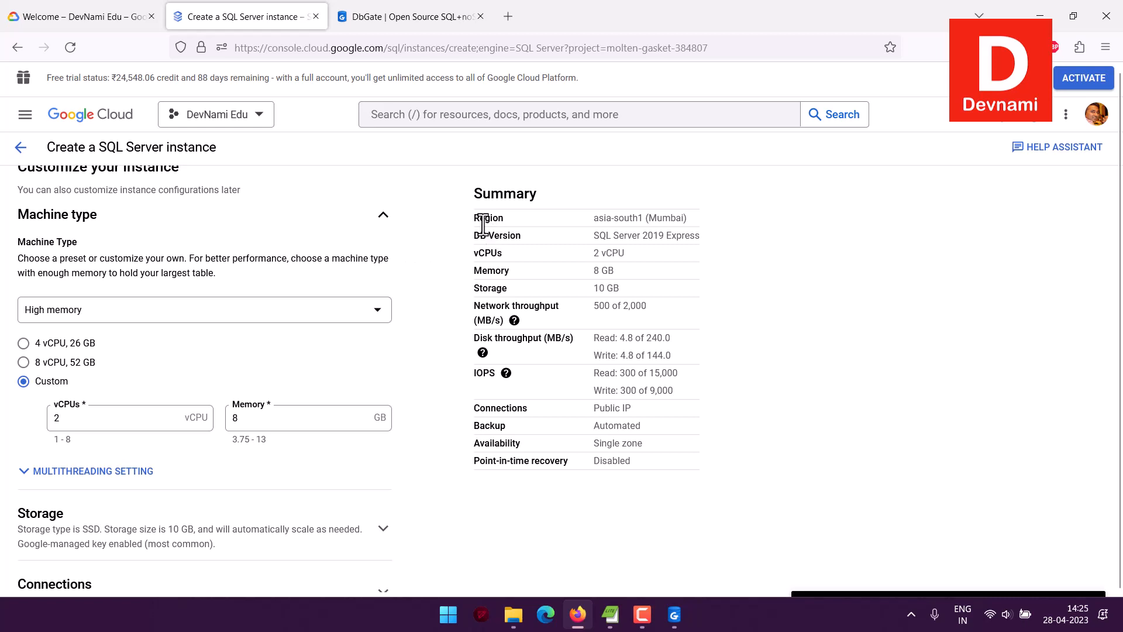
click(66, 418)
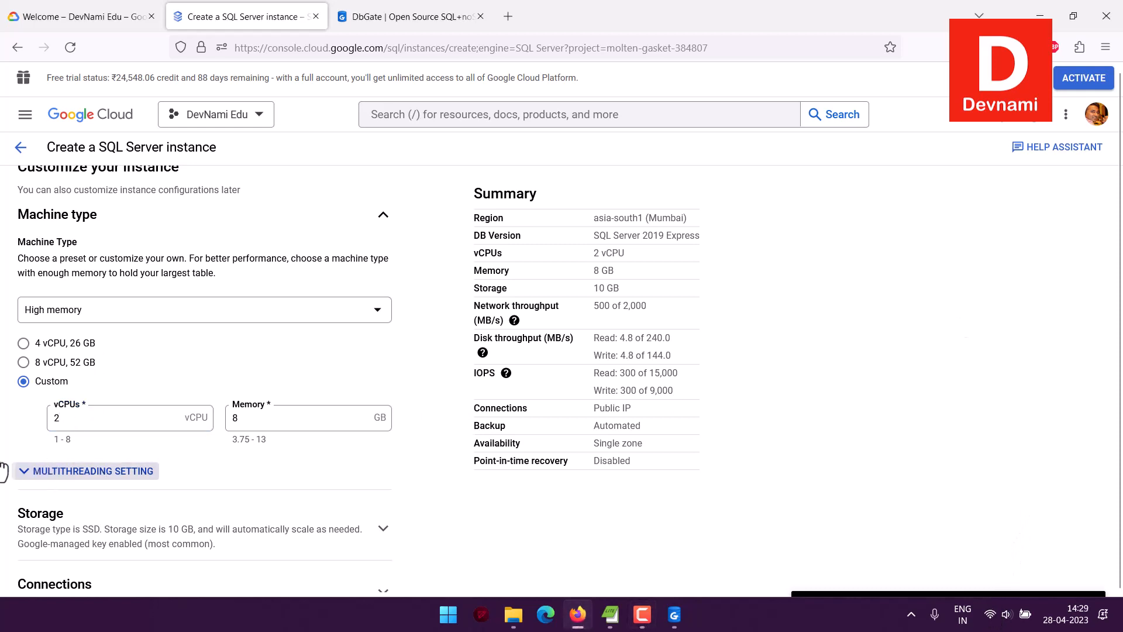
click(3, 409)
click(88, 471)
scroll(171, 377, down, 2)
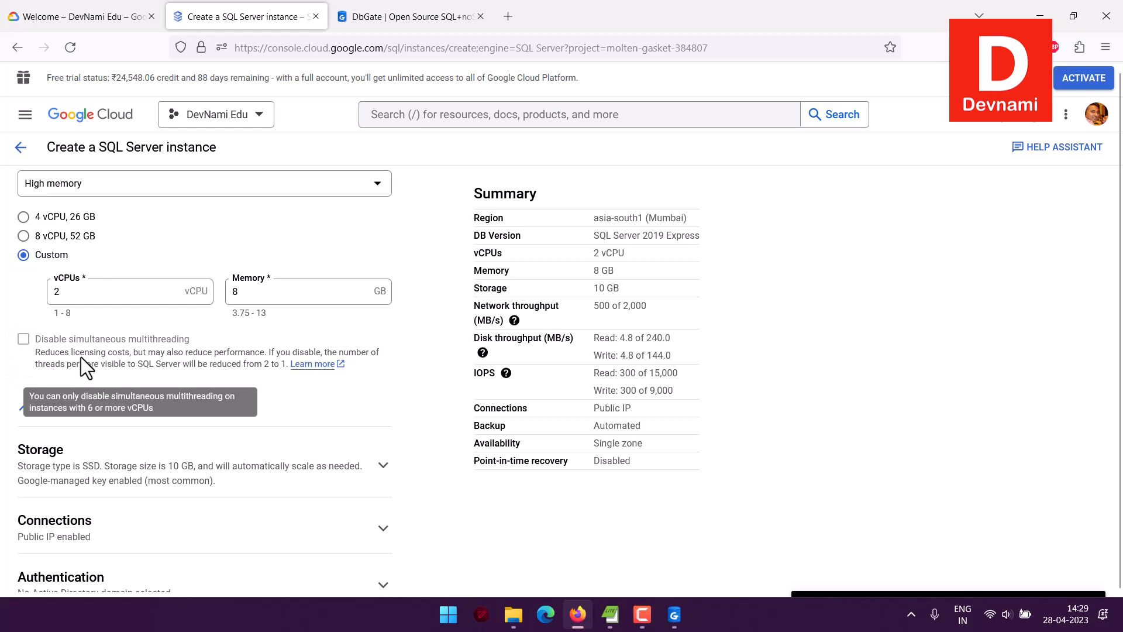
scroll(260, 339, down, 4)
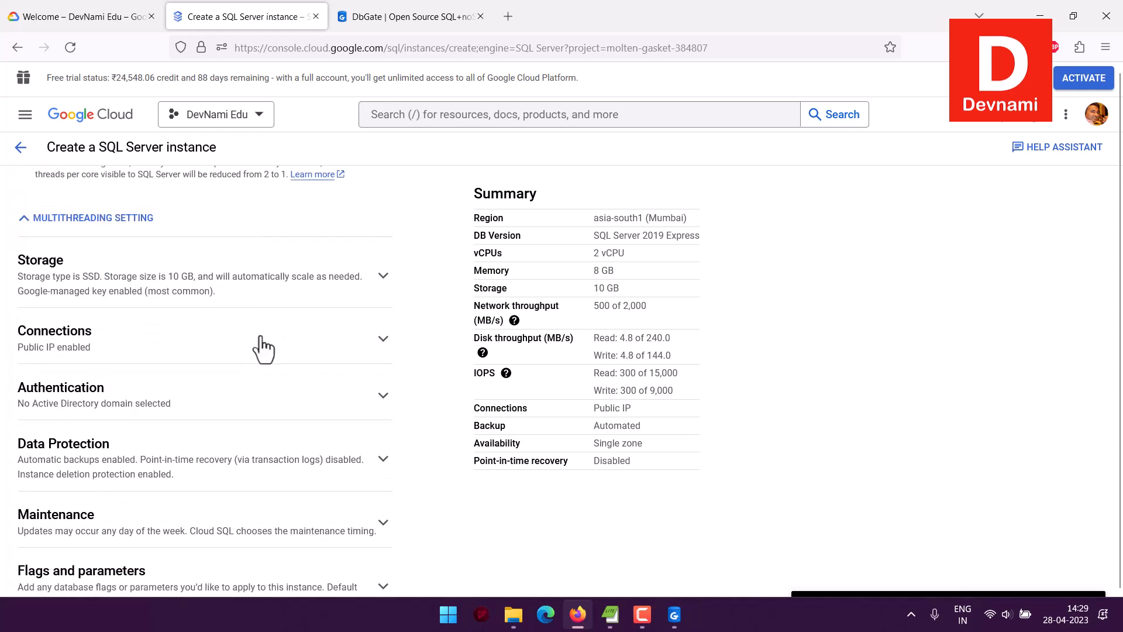
Set the instance's storage capacity to 20 GB in the storage settings
click(43, 283)
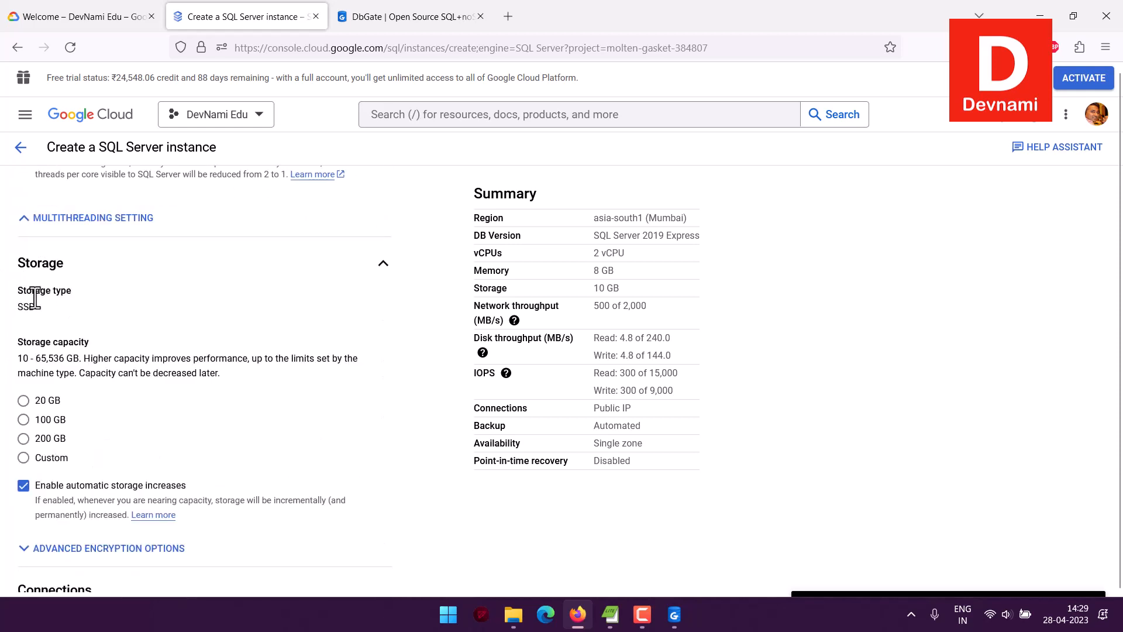
scroll(278, 322, down, 2)
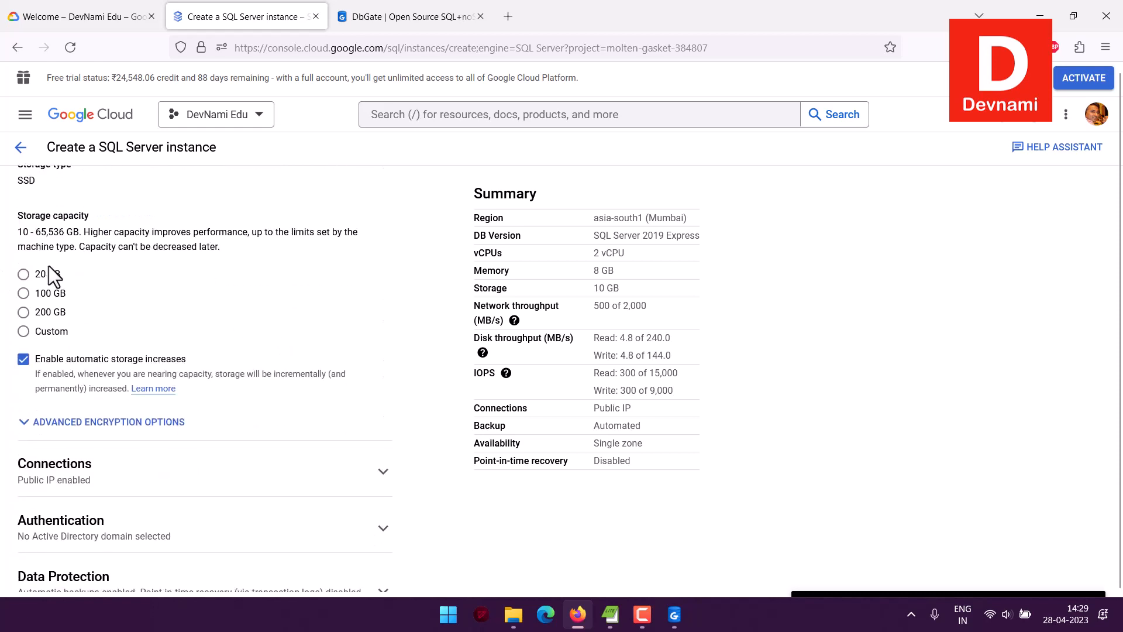
click(24, 275)
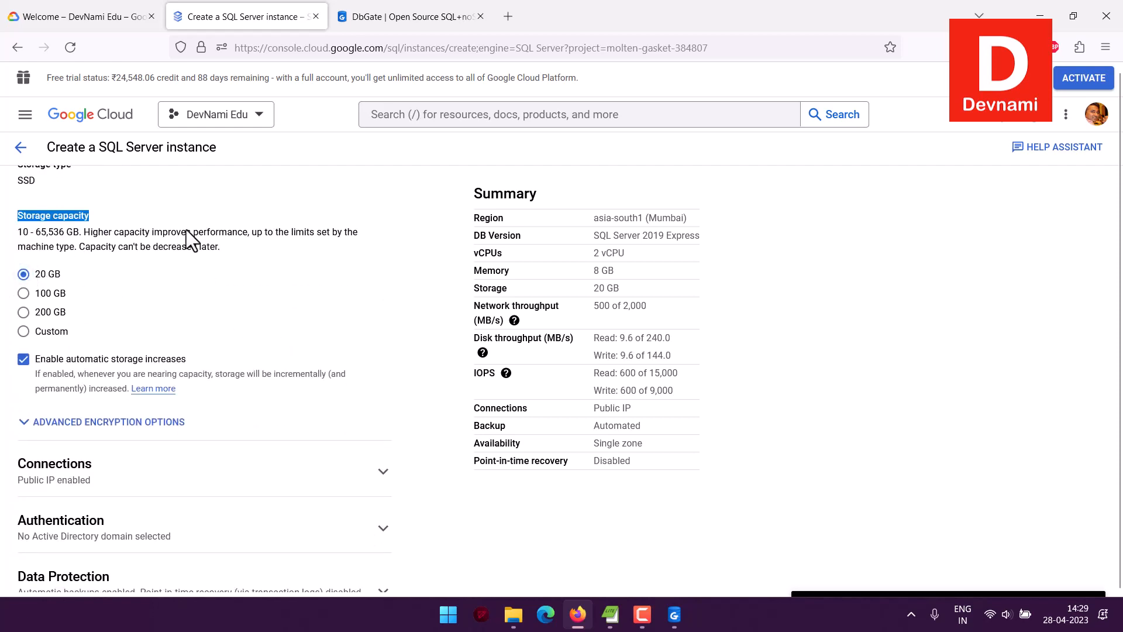
scroll(332, 258, up, 1)
Expand the advanced encryption options and read the explanation of the encryption key choices
scroll(332, 256, down, 4)
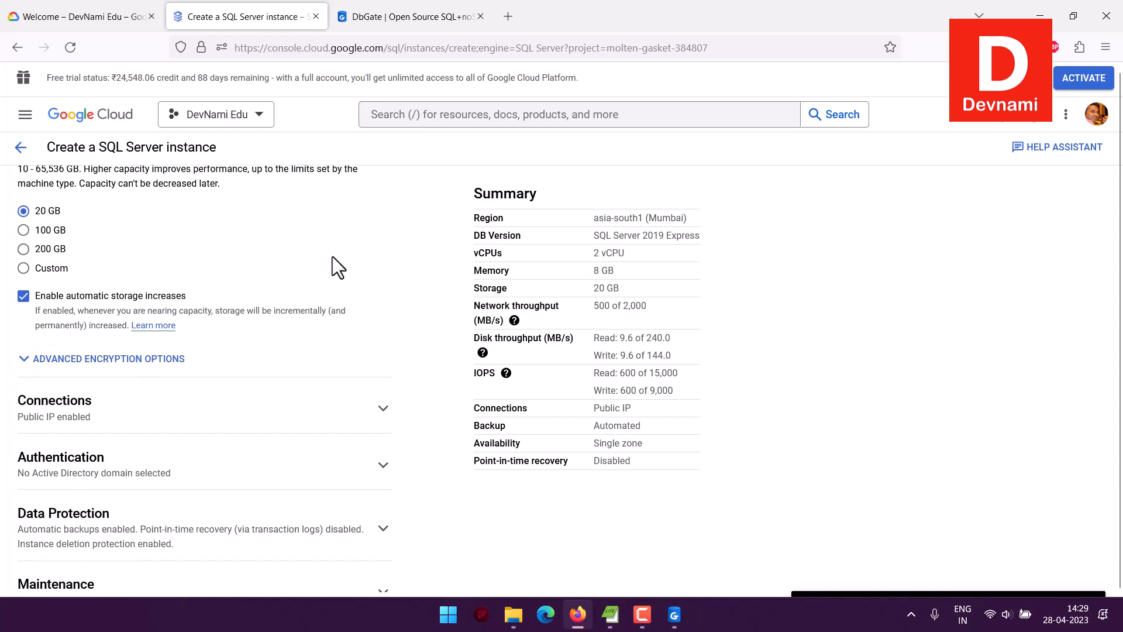
click(155, 233)
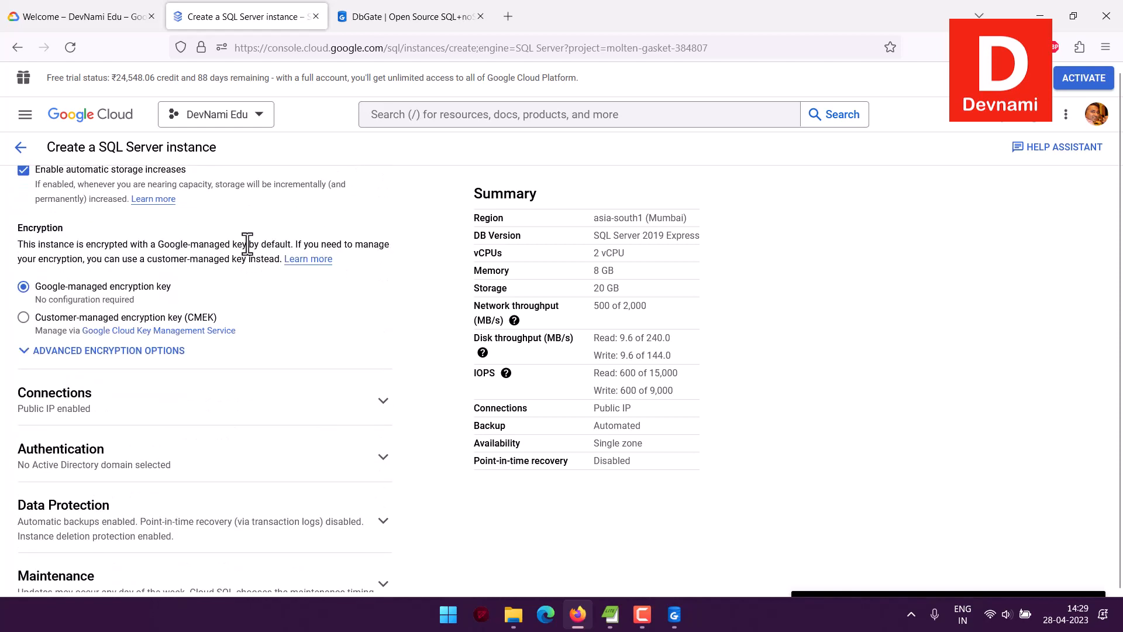
drag(23, 245, 368, 243)
click(383, 250)
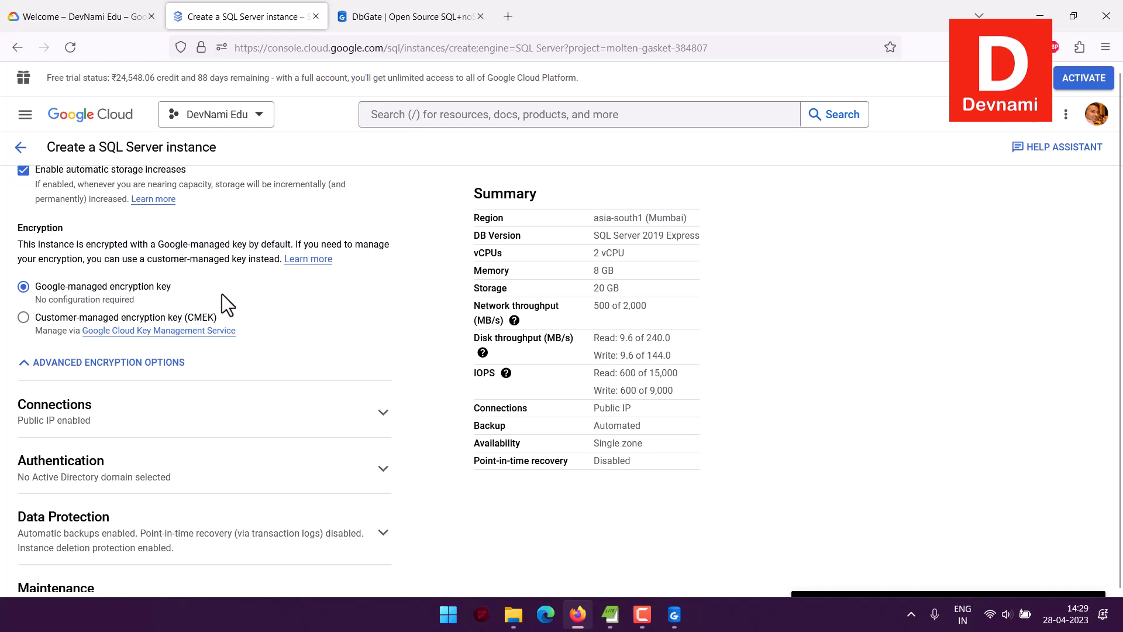
Expand the connection settings and review the instance IP assignment and the authorized networks guidance
scroll(279, 299, down, 2)
scroll(279, 300, down, 1)
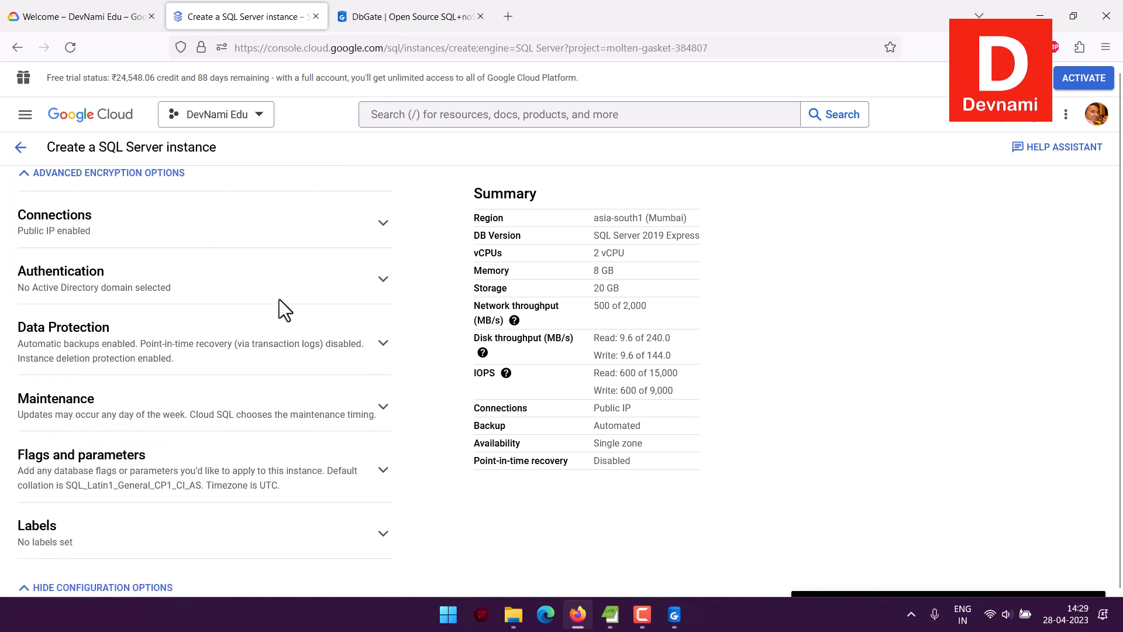
click(92, 237)
scroll(145, 236, down, 2)
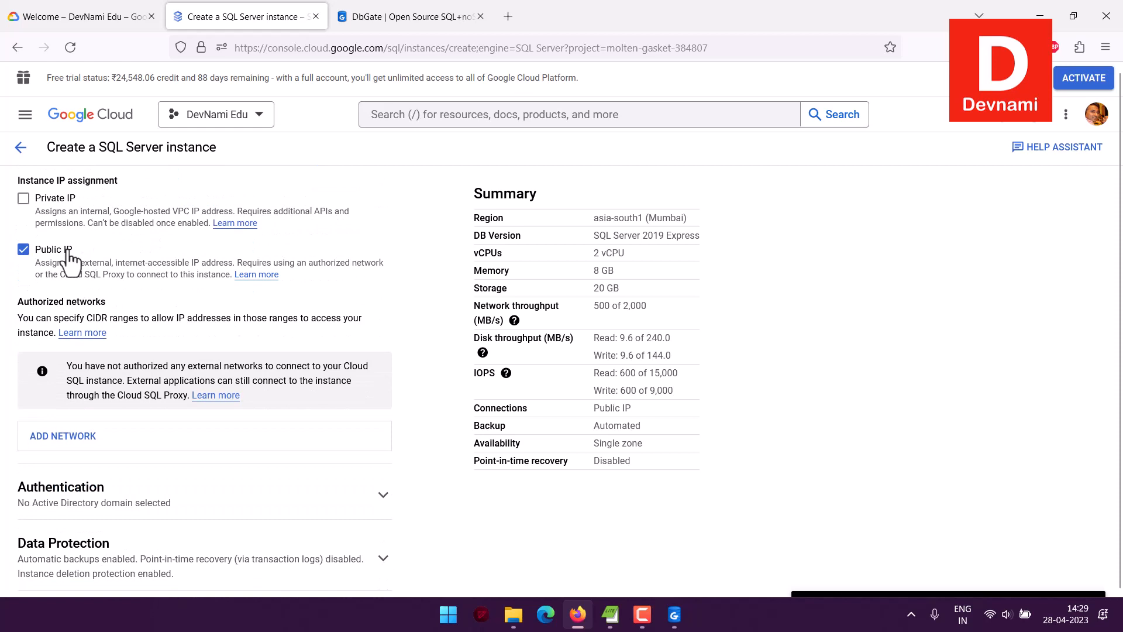
scroll(70, 258, down, 3)
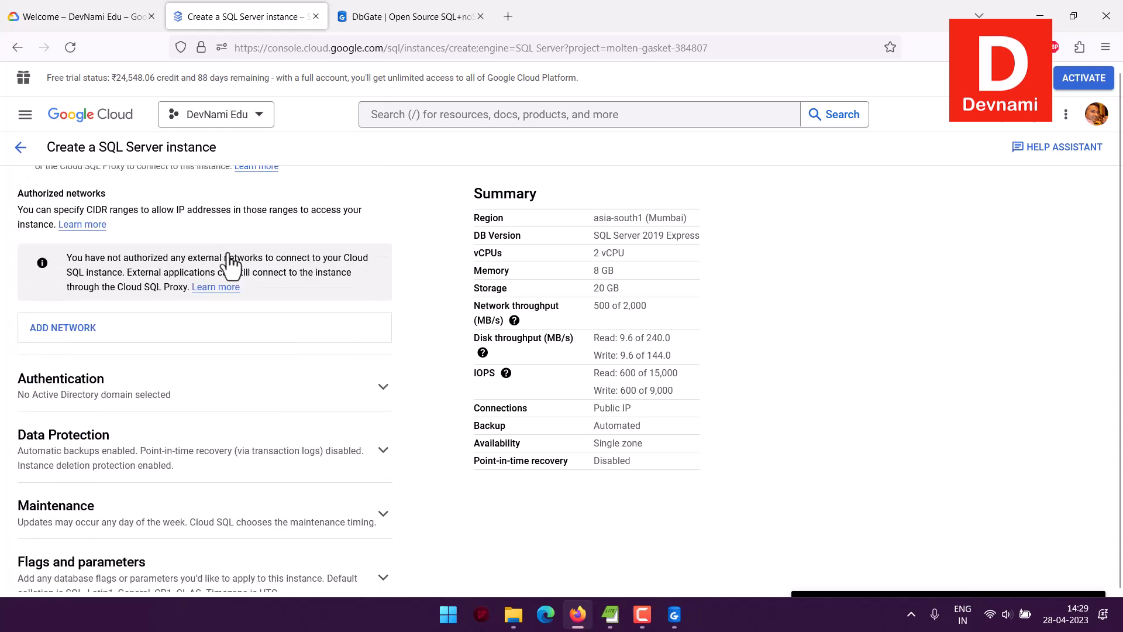
Add an authorized network named "all" with the range 0.0.0.0/0
click(91, 316)
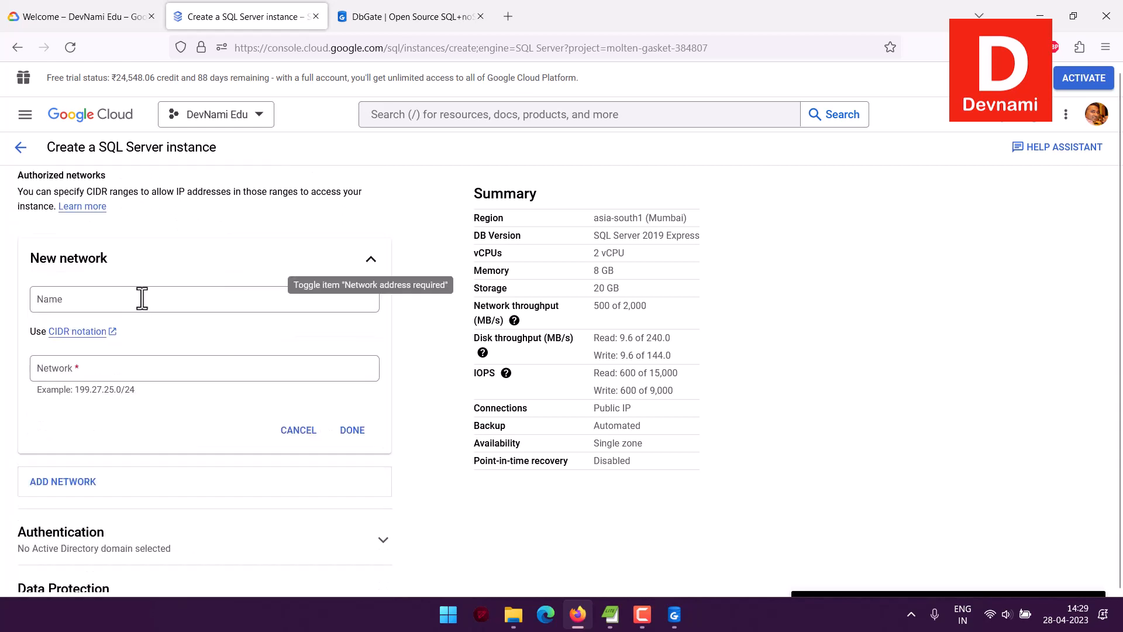
click(142, 299)
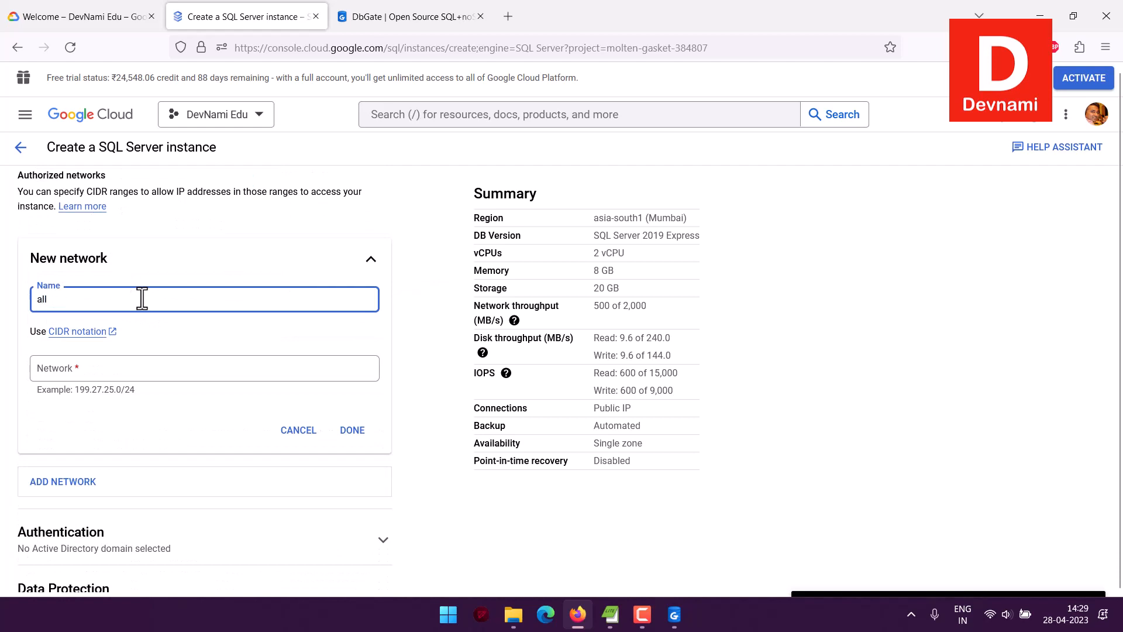
key(Tab)
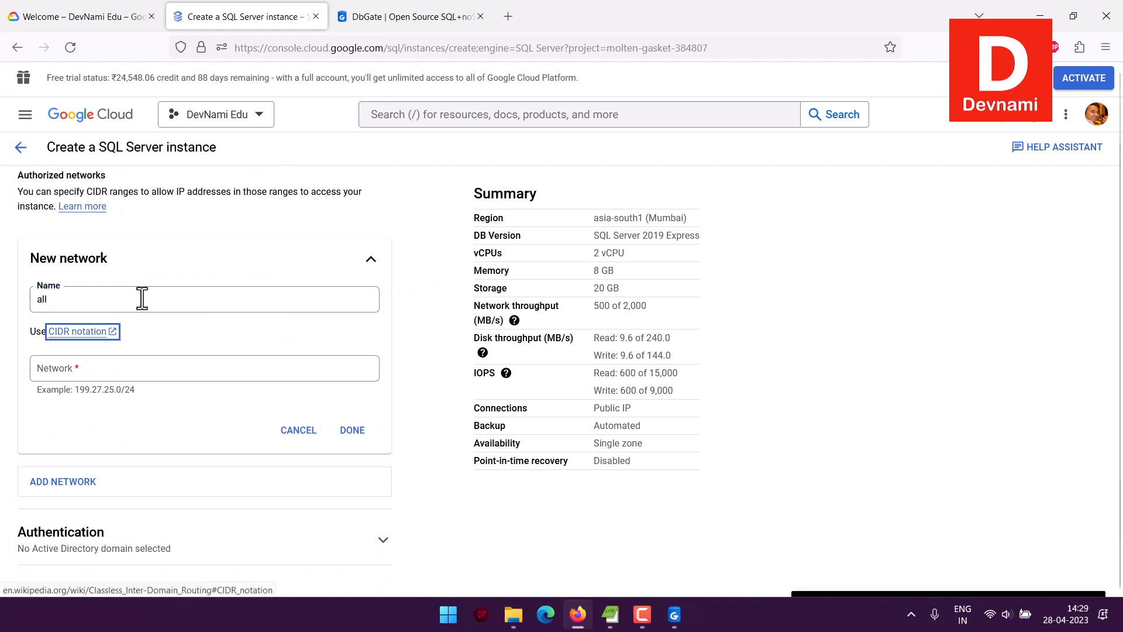
click(126, 368)
text(0.0)
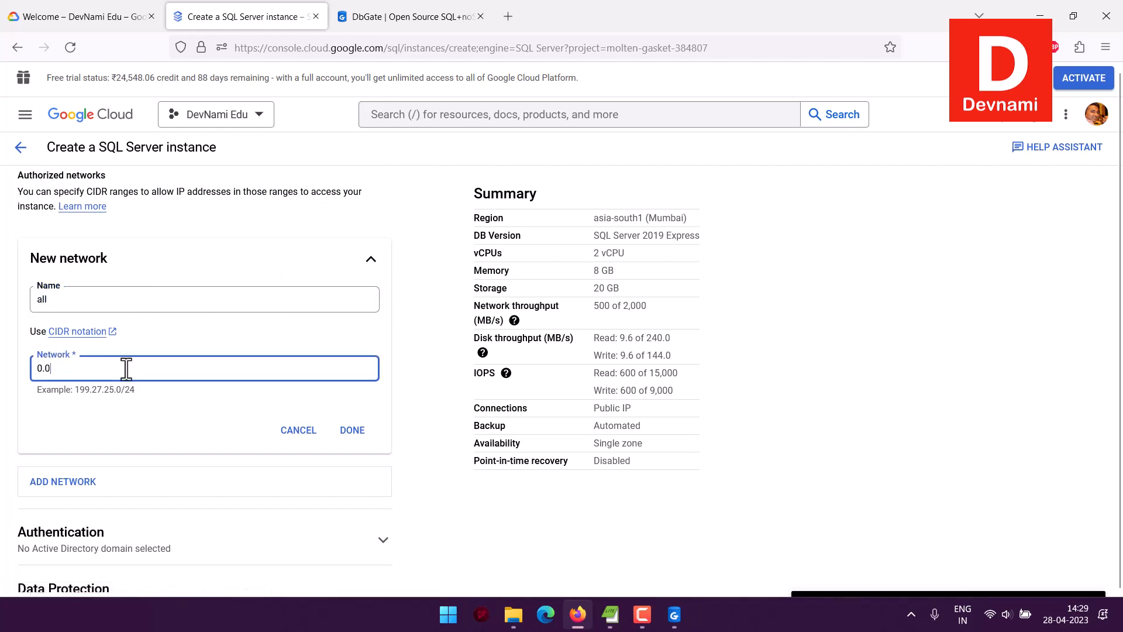
text(.0.0)
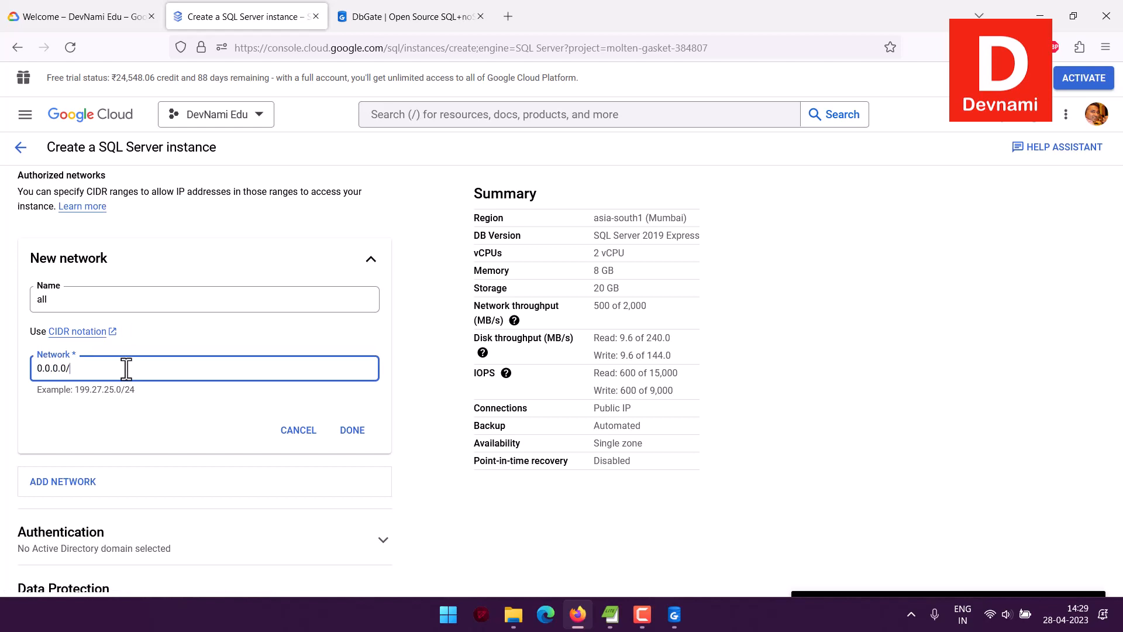
text(/0)
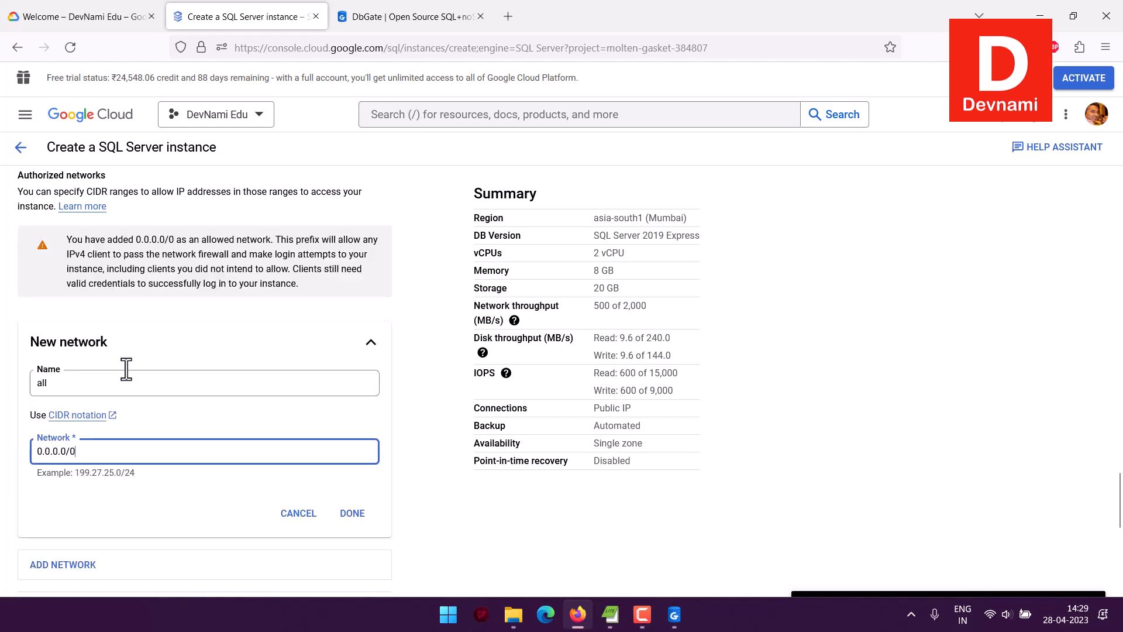
click(351, 513)
Expand the authentication settings and check the optional Active Directory domain choice
scroll(9, 391, down, 2)
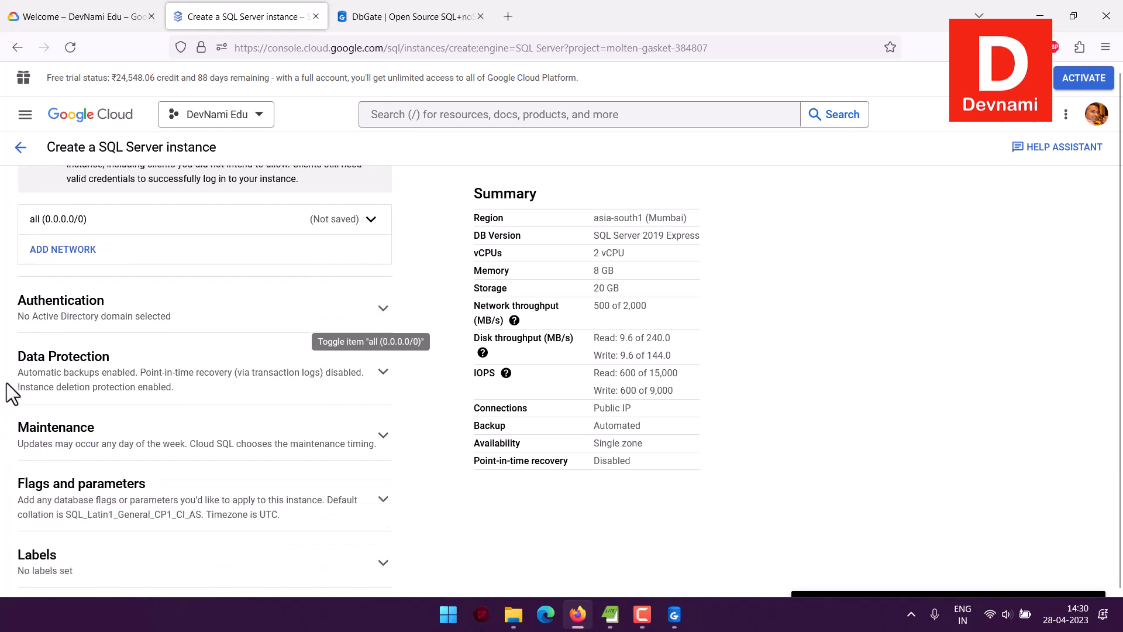
scroll(7, 385, down, 1)
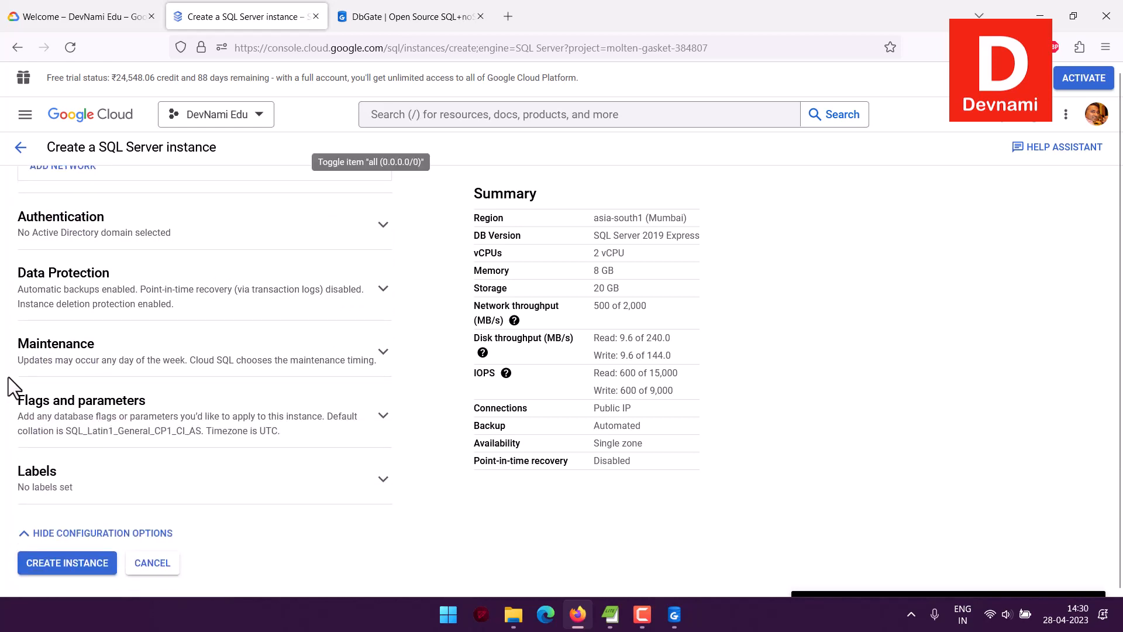
click(6, 234)
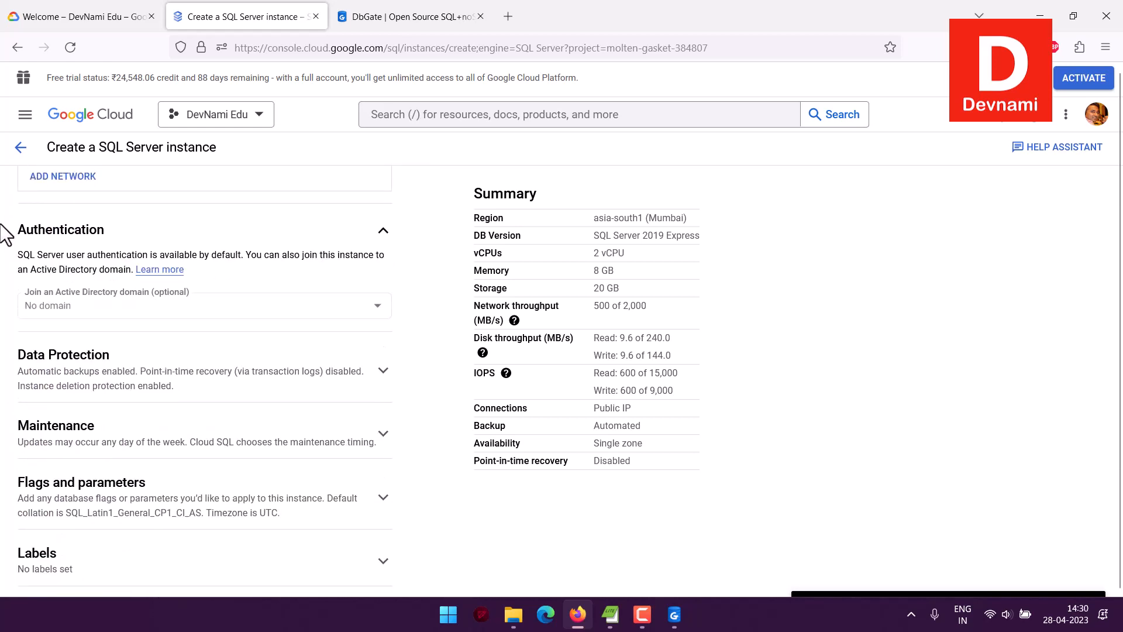
mouse_move(64, 295)
scroll(294, 267, down, 3)
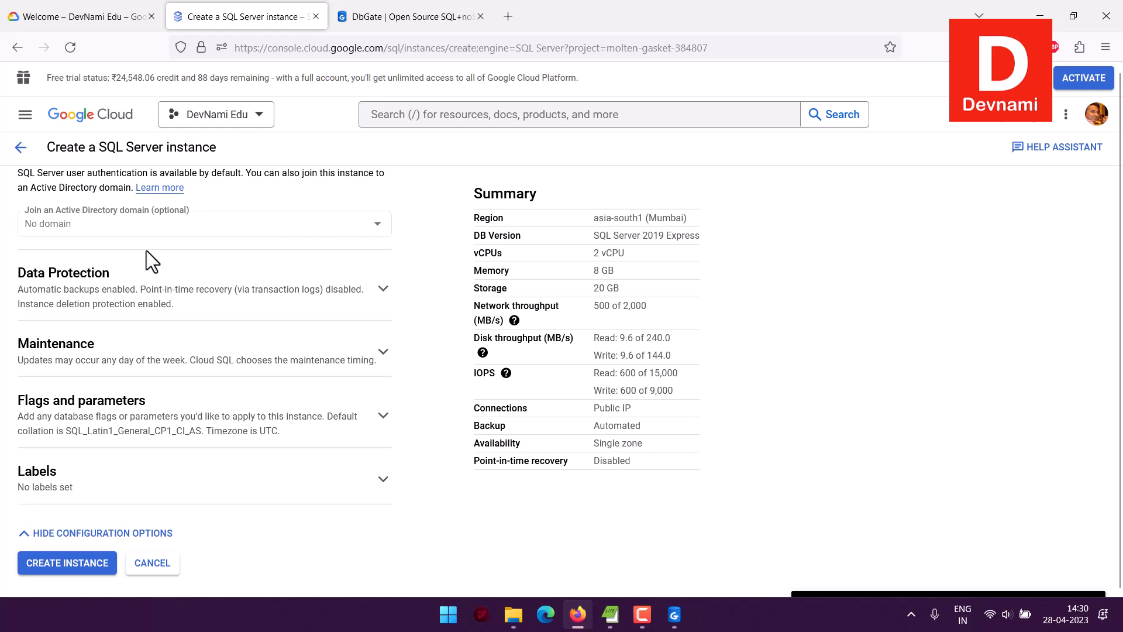
Expand the data protection settings, check the automated backup window choices and disable deletion protection for the instance
click(109, 290)
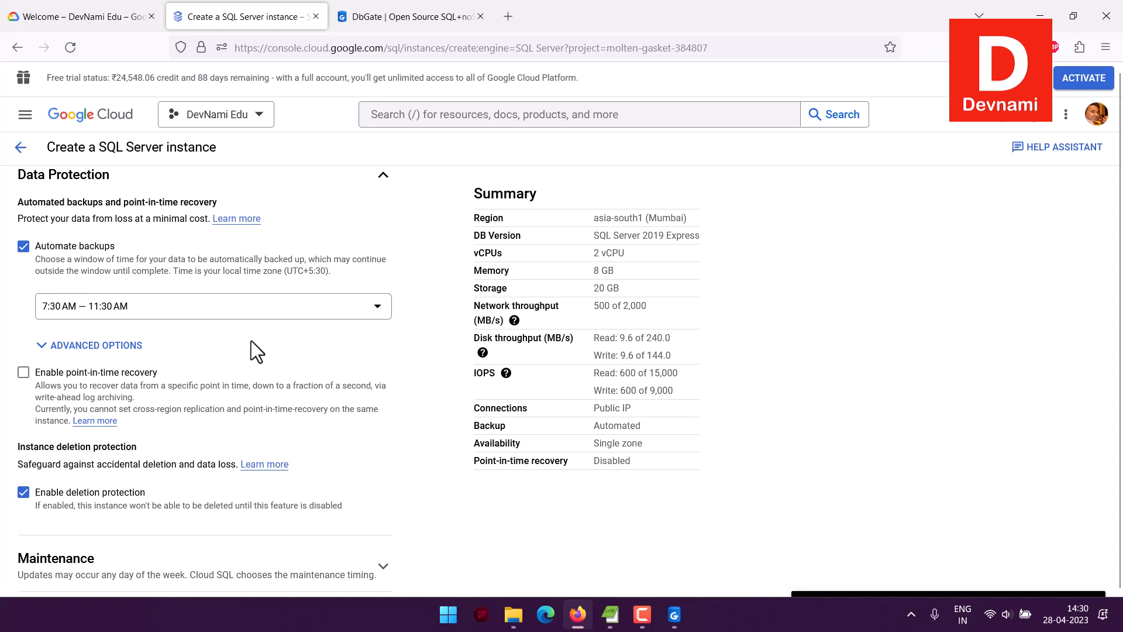
click(100, 312)
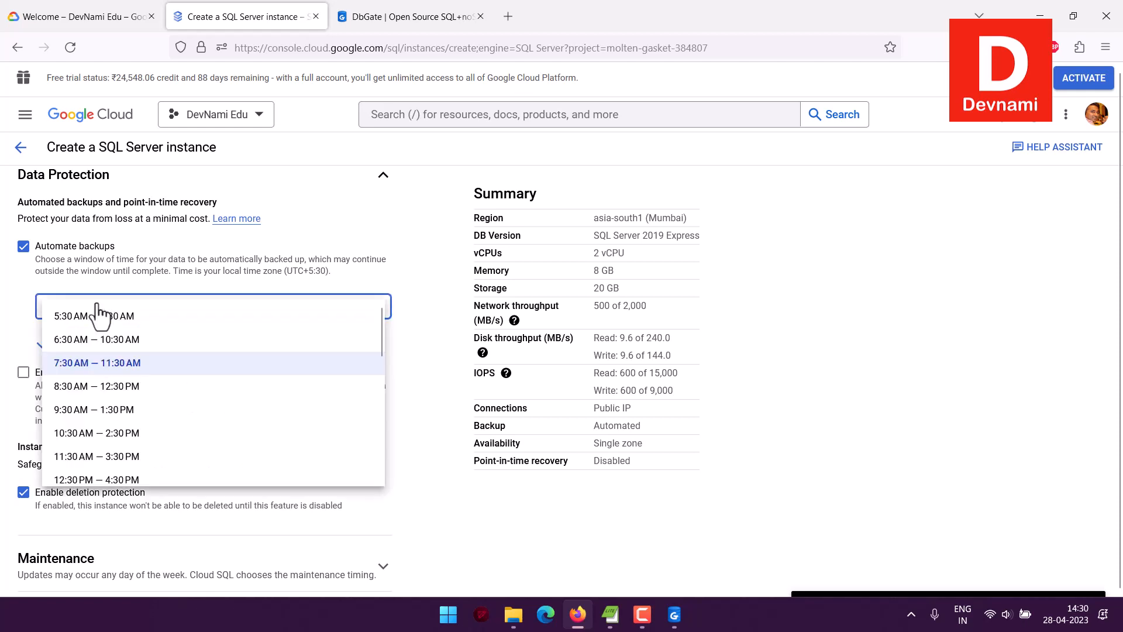
click(22, 300)
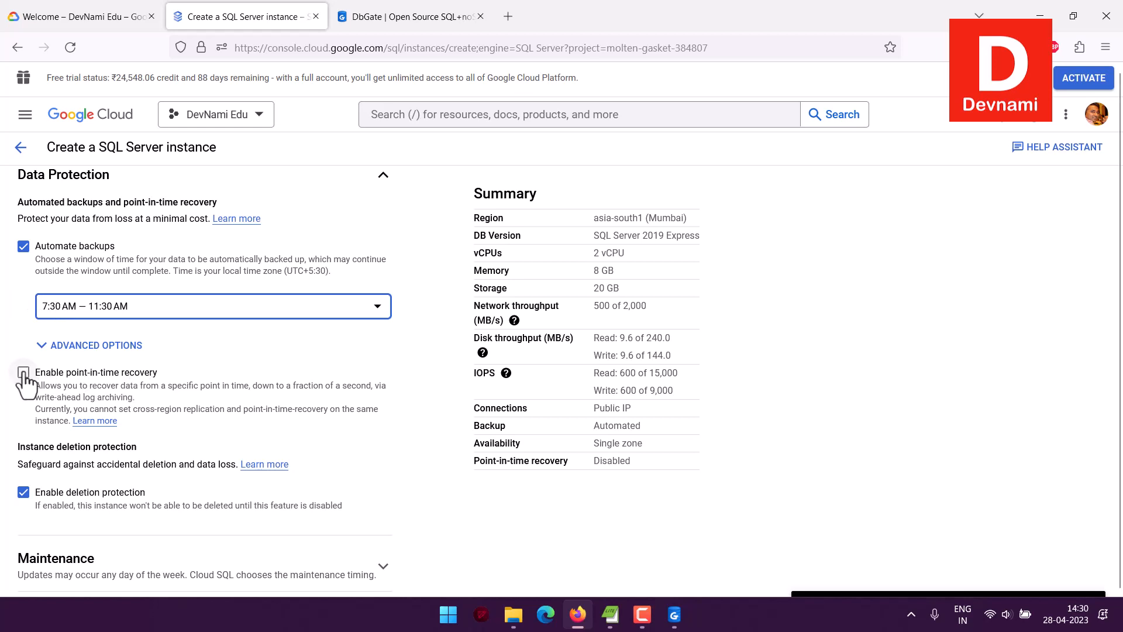
scroll(8, 328, down, 3)
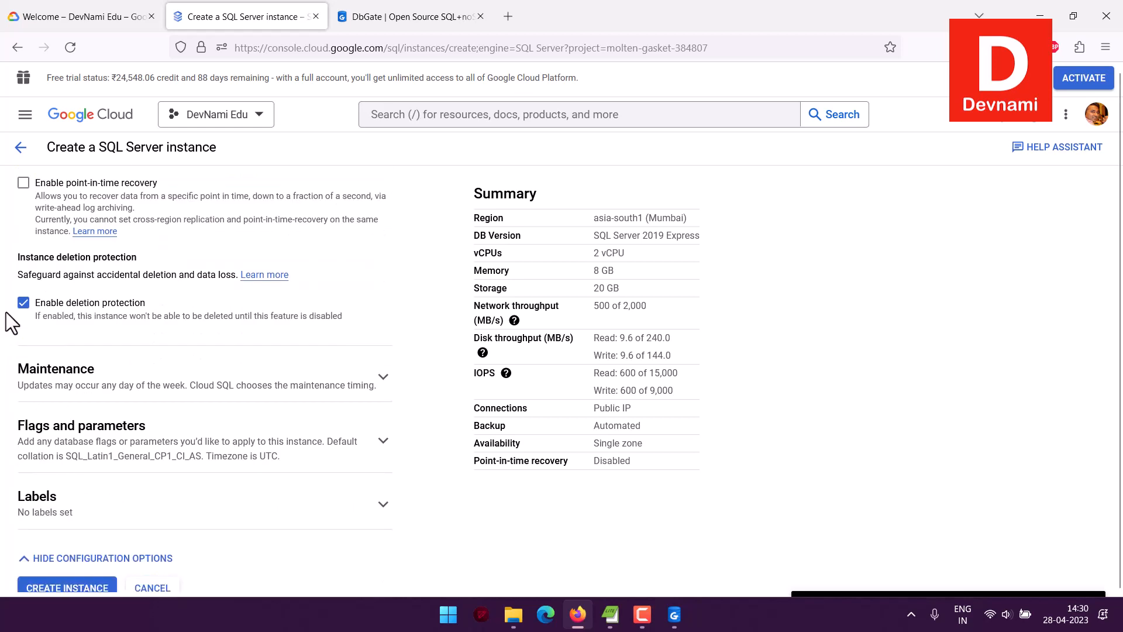
scroll(52, 325, down, 1)
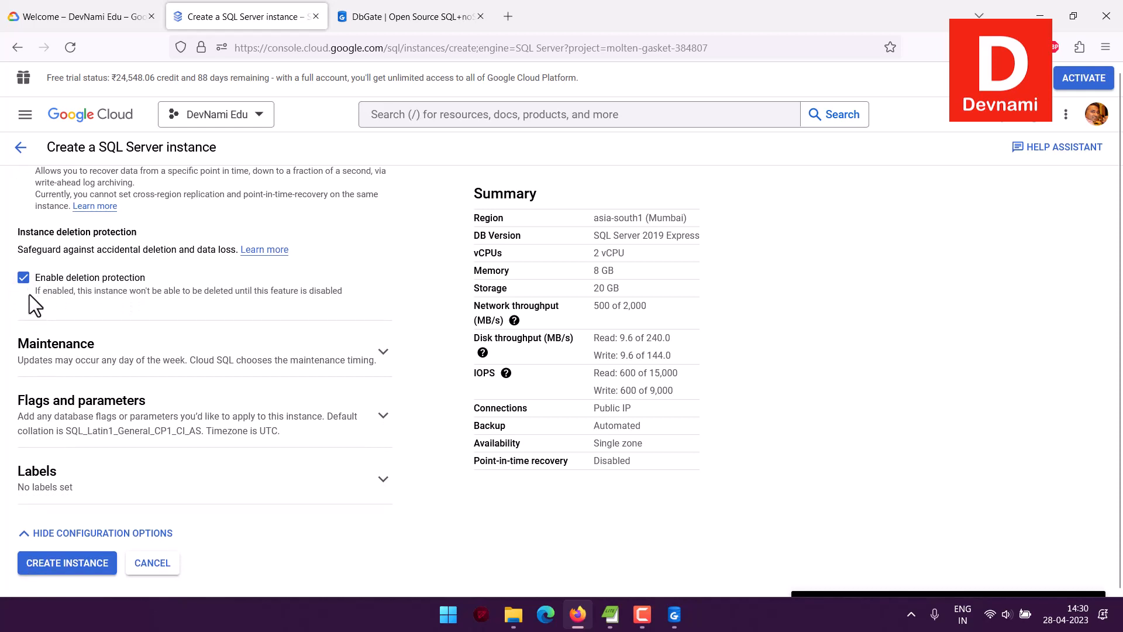
click(24, 278)
Expand the maintenance settings and check the choices for the maintenance window and the order of update
click(157, 360)
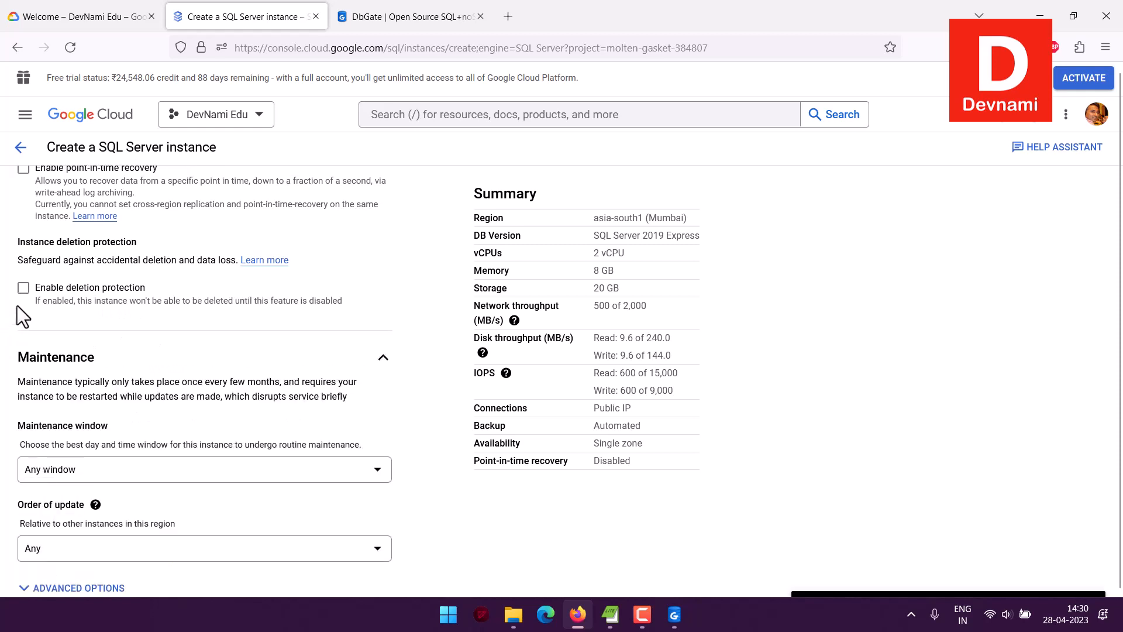
scroll(12, 301, down, 3)
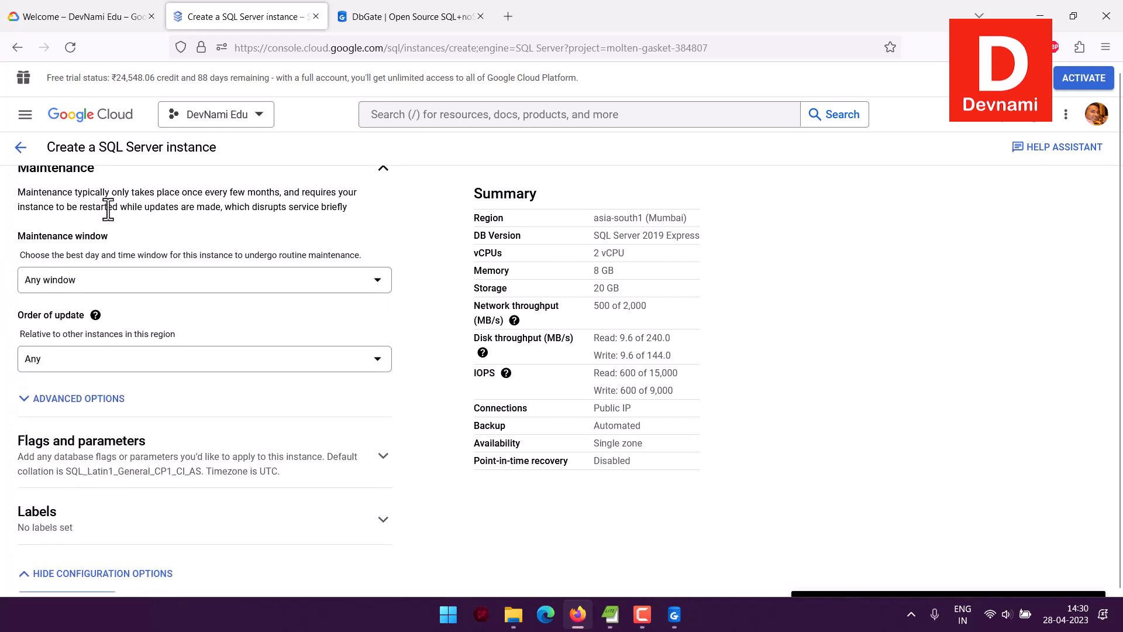
click(68, 286)
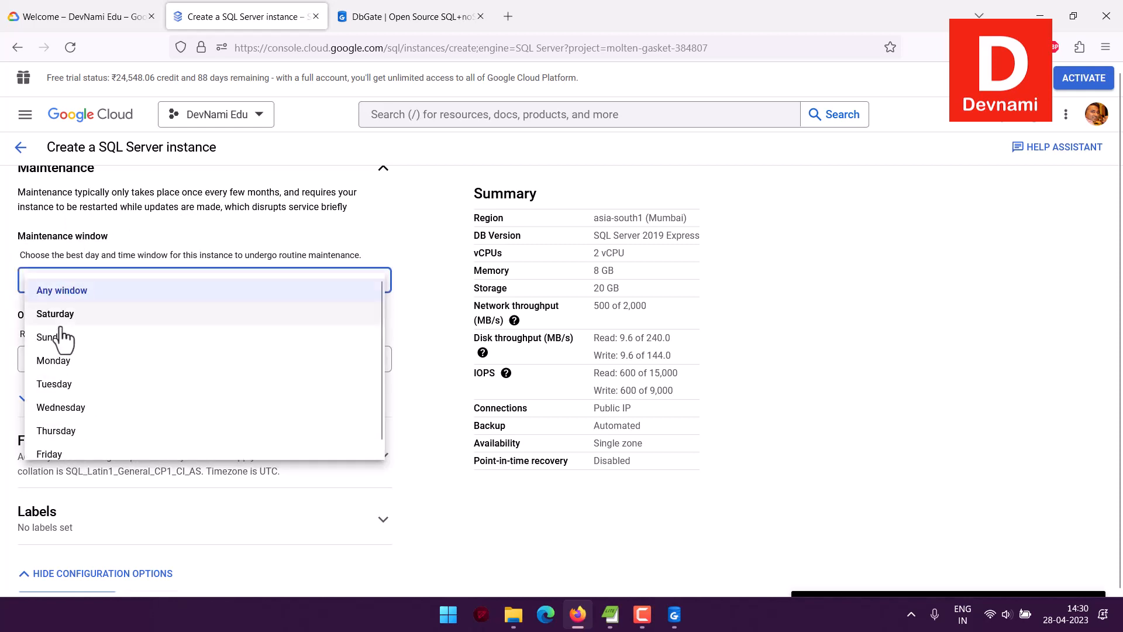
click(10, 290)
scroll(10, 290, down, 1)
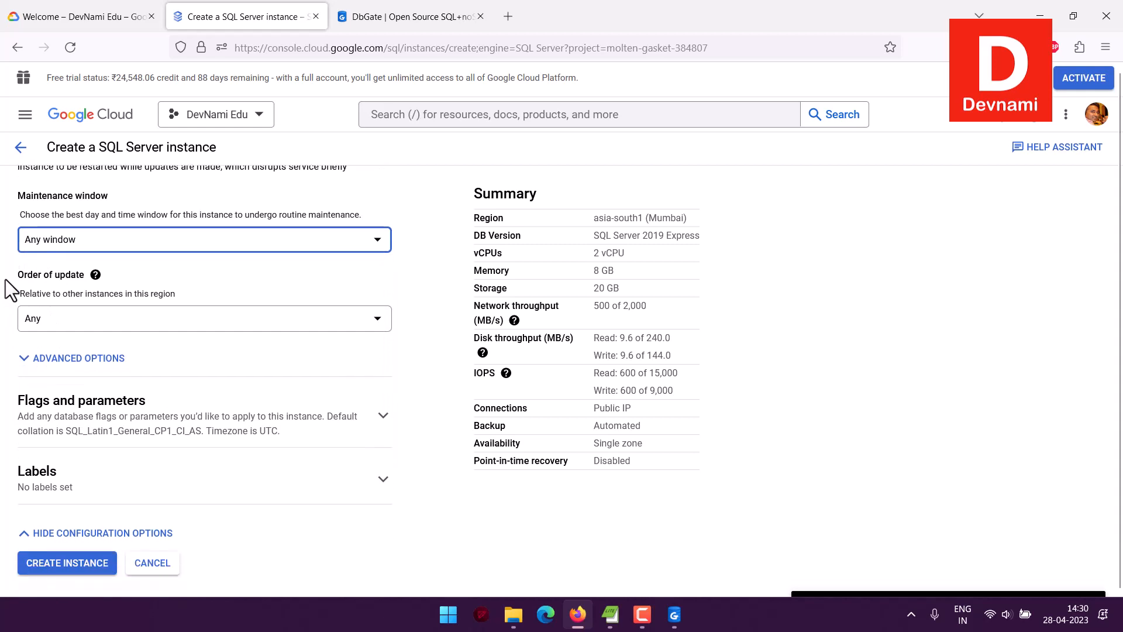
click(48, 322)
click(8, 303)
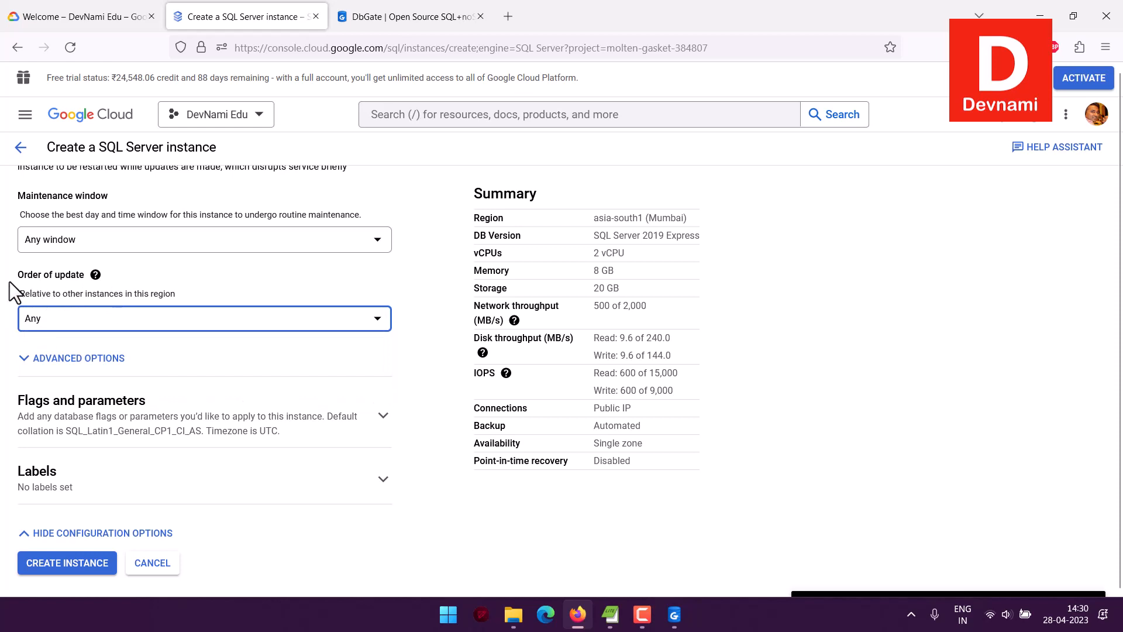
Review the flags and parameters settings, including collation, timezone and audit logging, and expand the labels section
click(9, 404)
scroll(9, 372, down, 5)
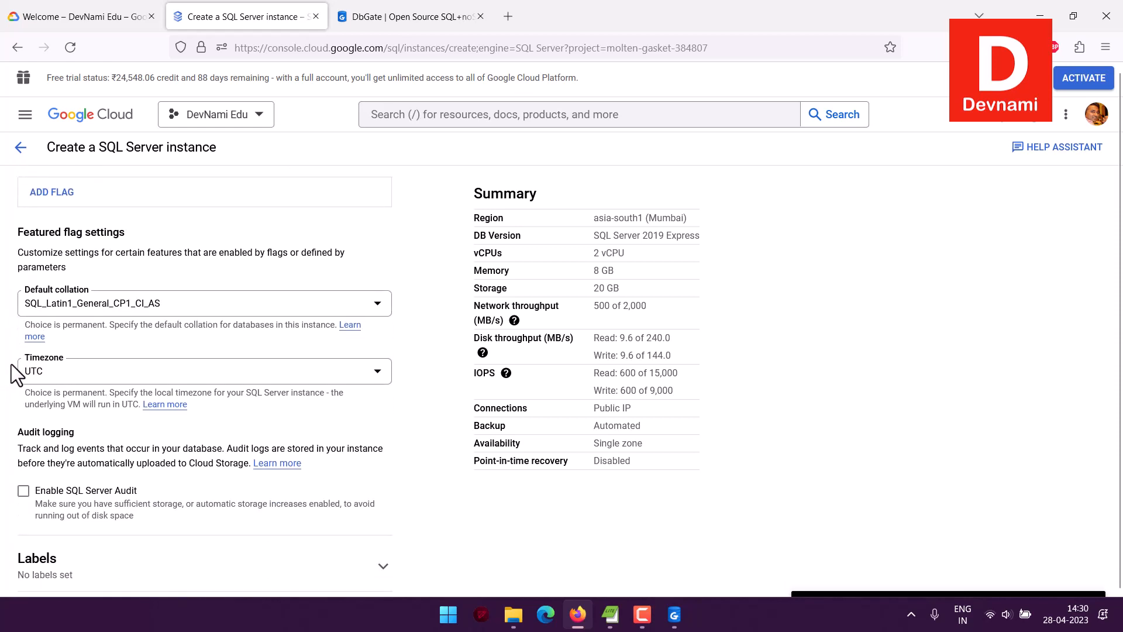
scroll(201, 281, down, 2)
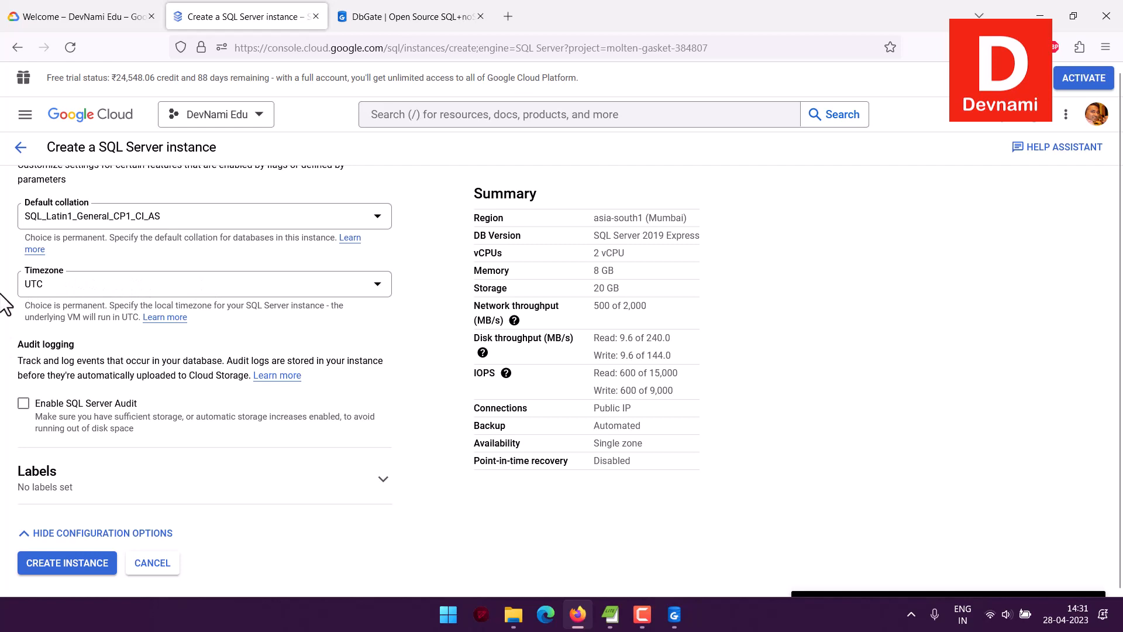
click(76, 481)
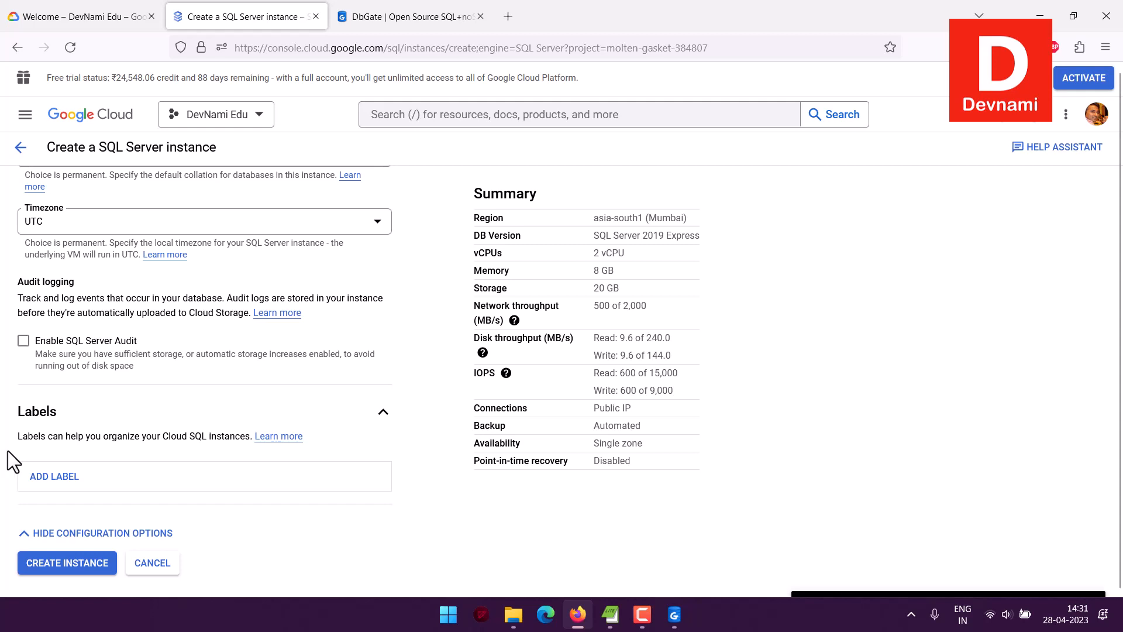
Leave the creation form for the instance list, open the existing devsqlserver instance and copy its public IP address
click(20, 147)
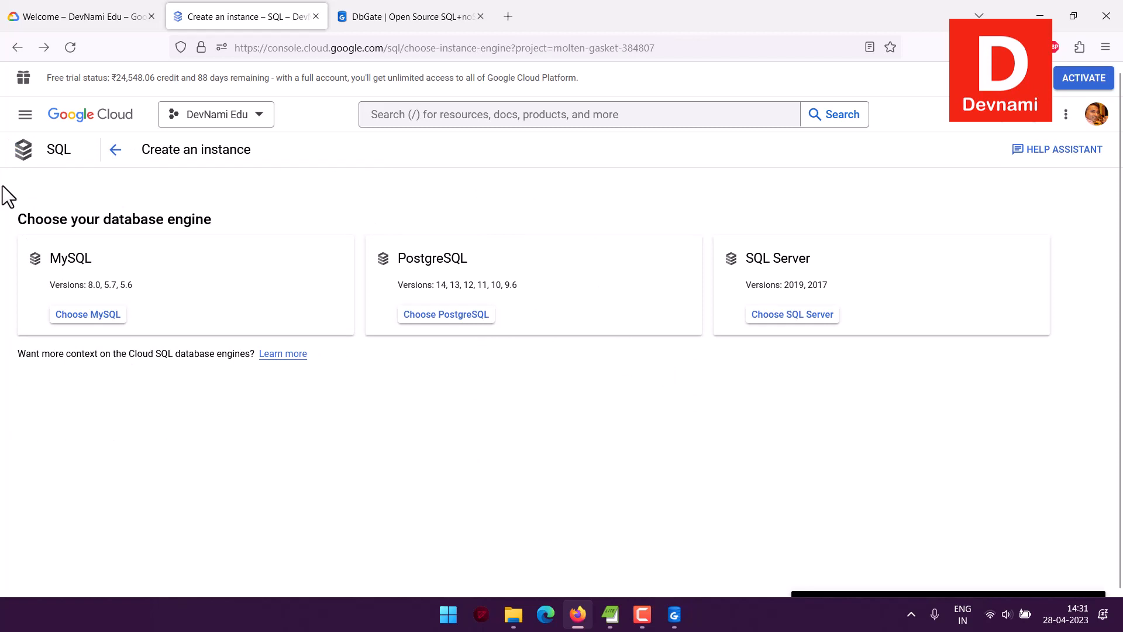
click(115, 149)
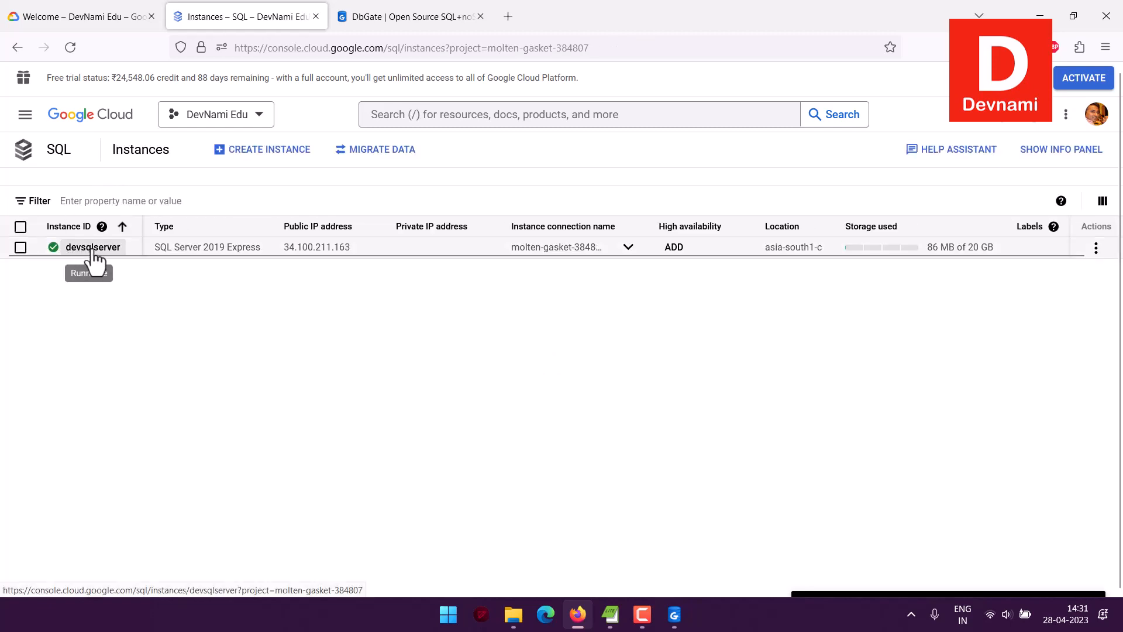
click(92, 248)
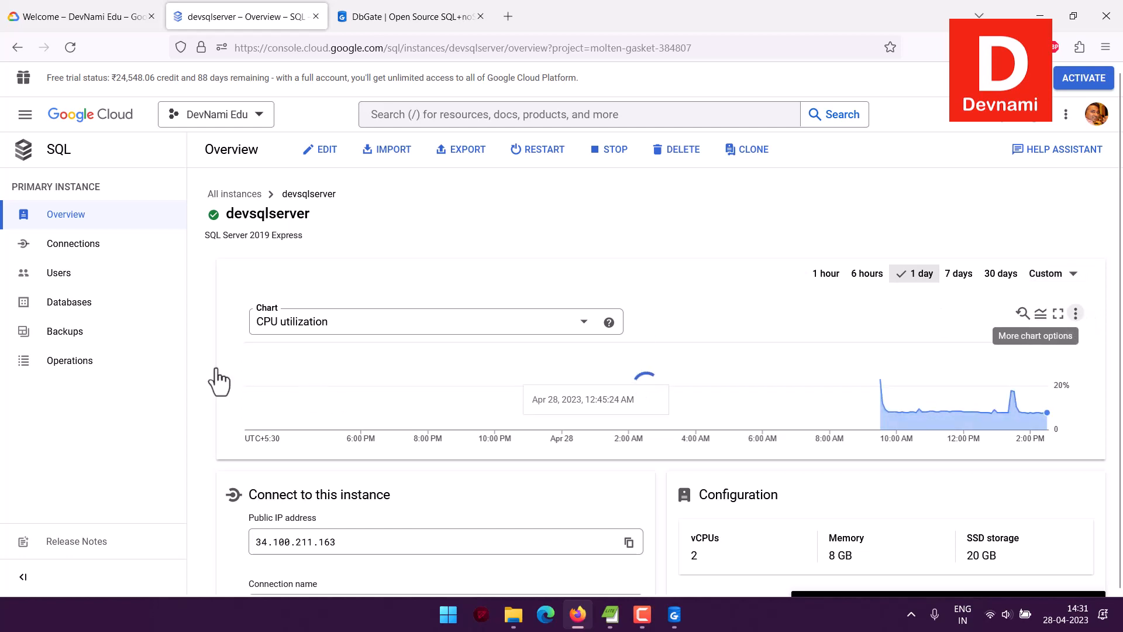
scroll(214, 345, down, 5)
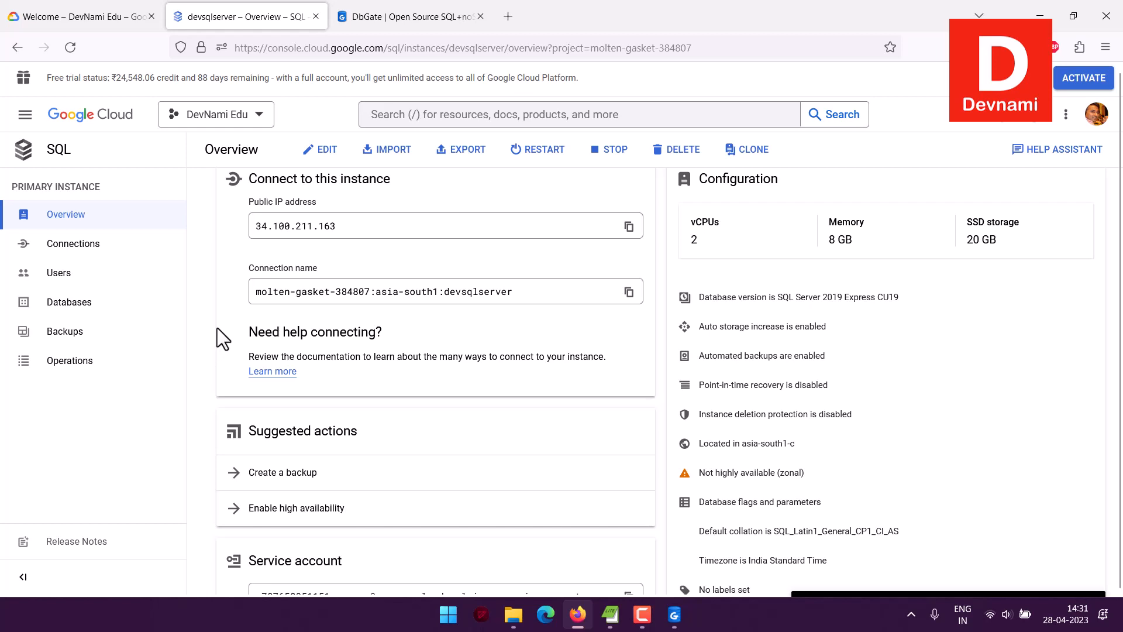
click(252, 227)
click(629, 226)
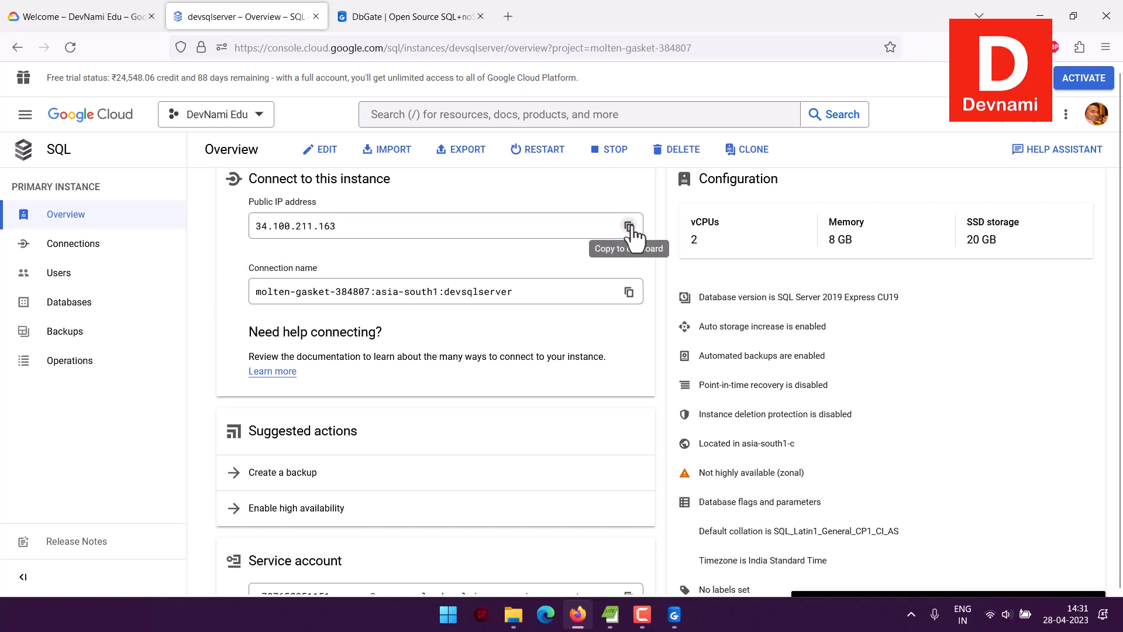
Review the connection summary, security certificates and networking settings of the devsqlserver instance
click(79, 249)
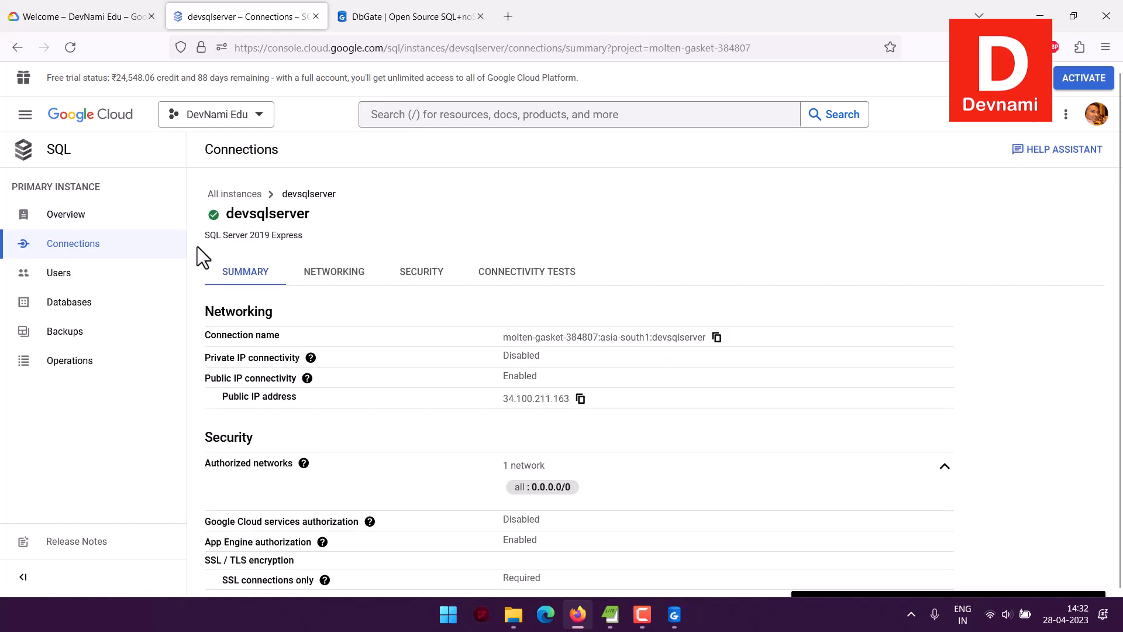
click(416, 271)
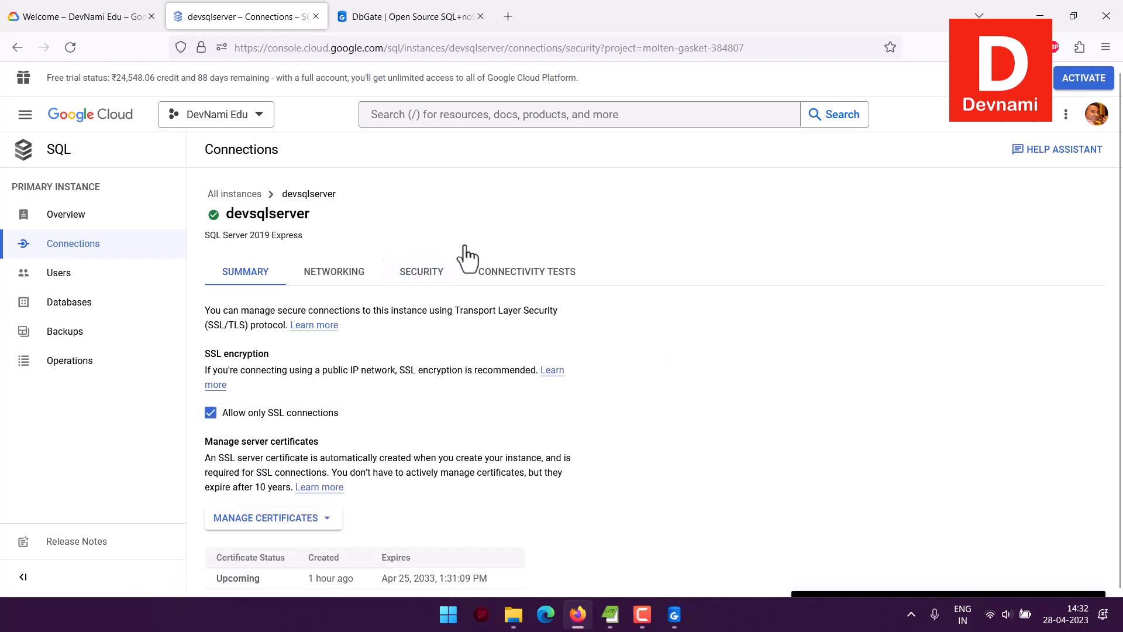
scroll(464, 244, down, 1)
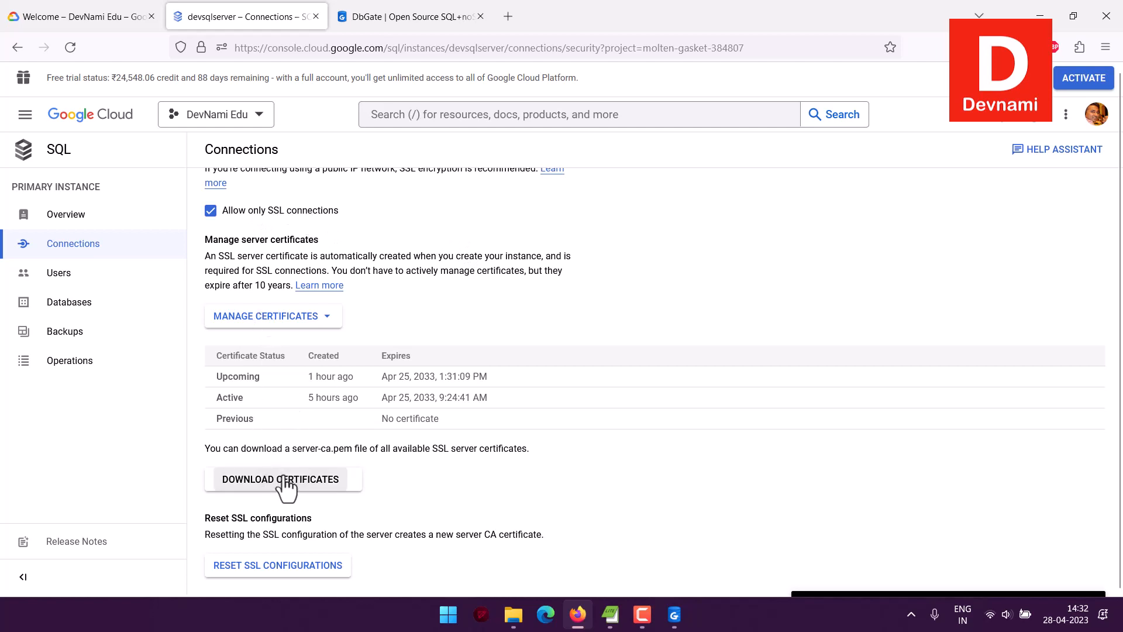
scroll(520, 328, up, 5)
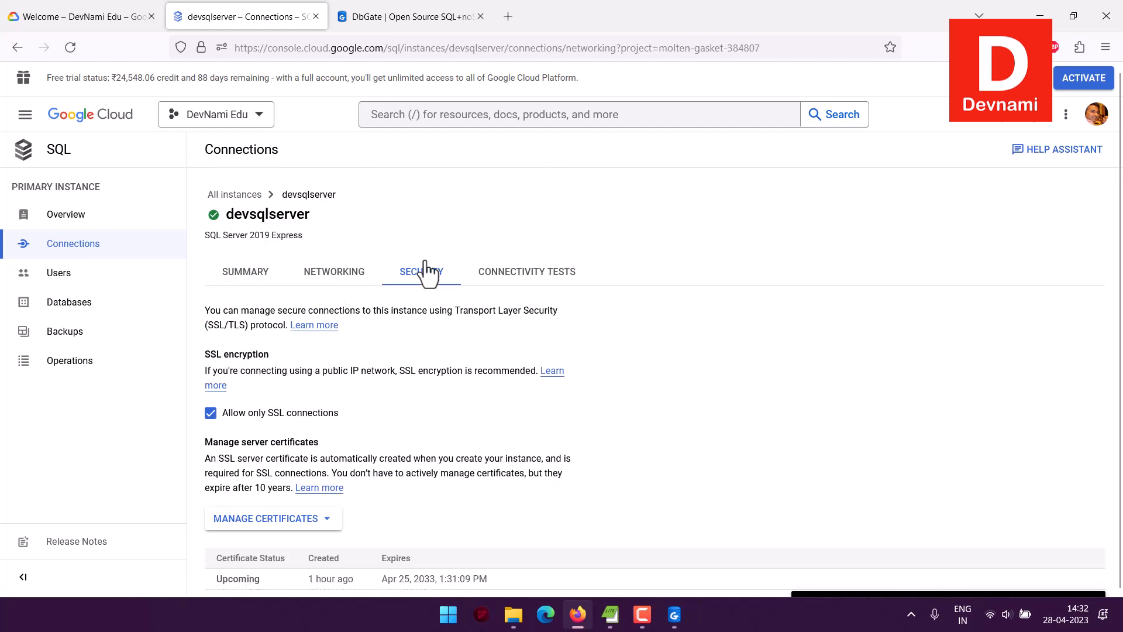
click(318, 272)
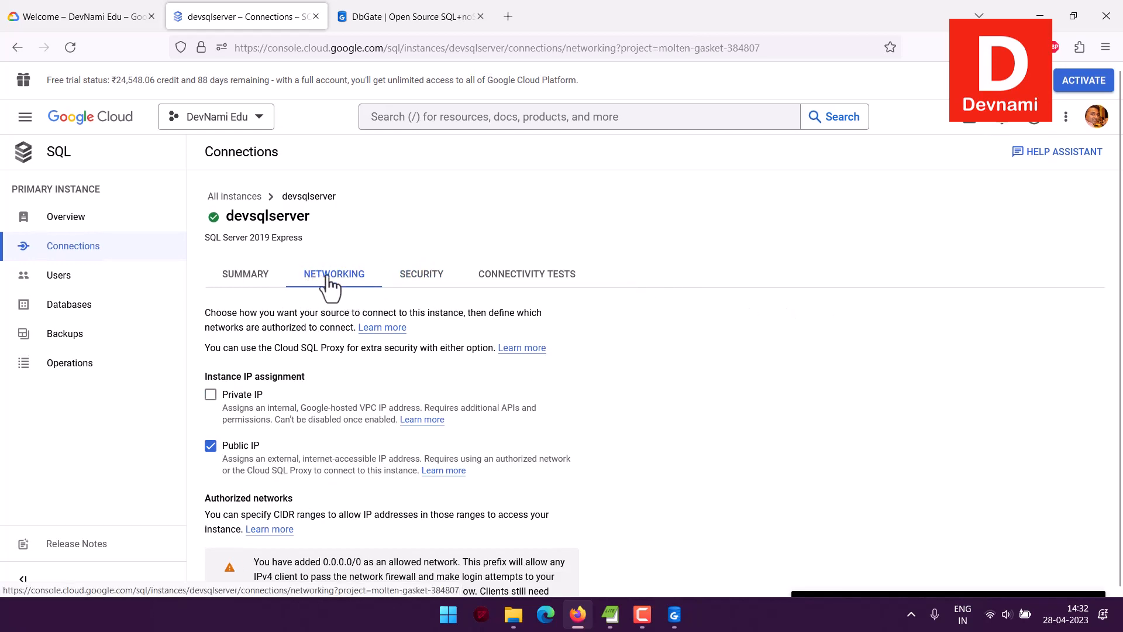
click(256, 277)
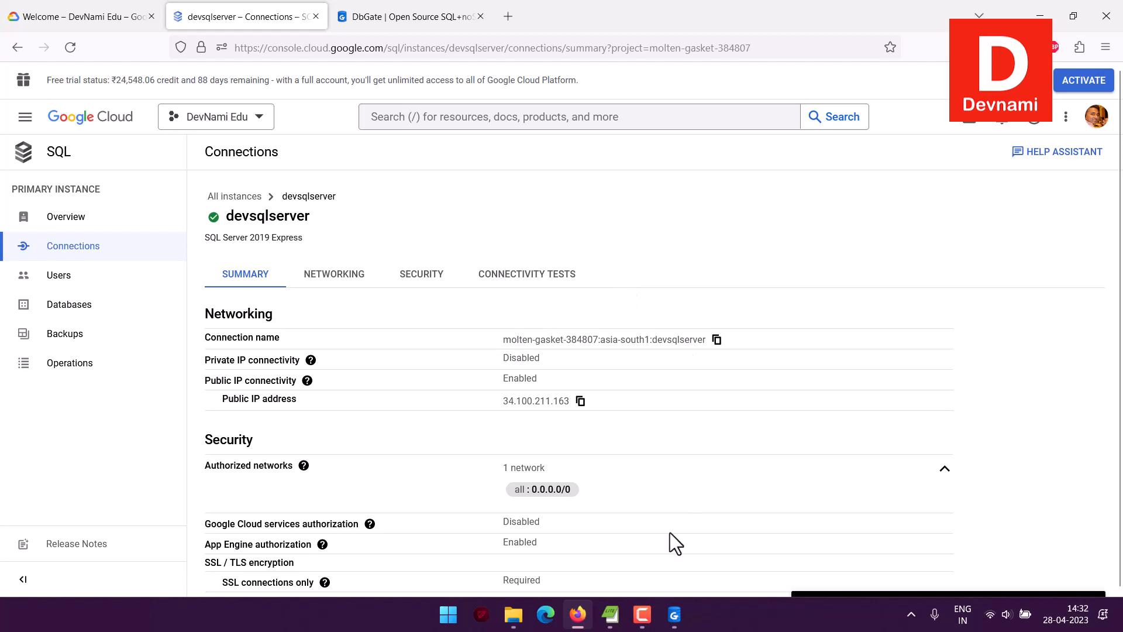
Switch to DbGate and set the server of the new Microsoft SQL Server connection to 34.100.211.163
click(674, 615)
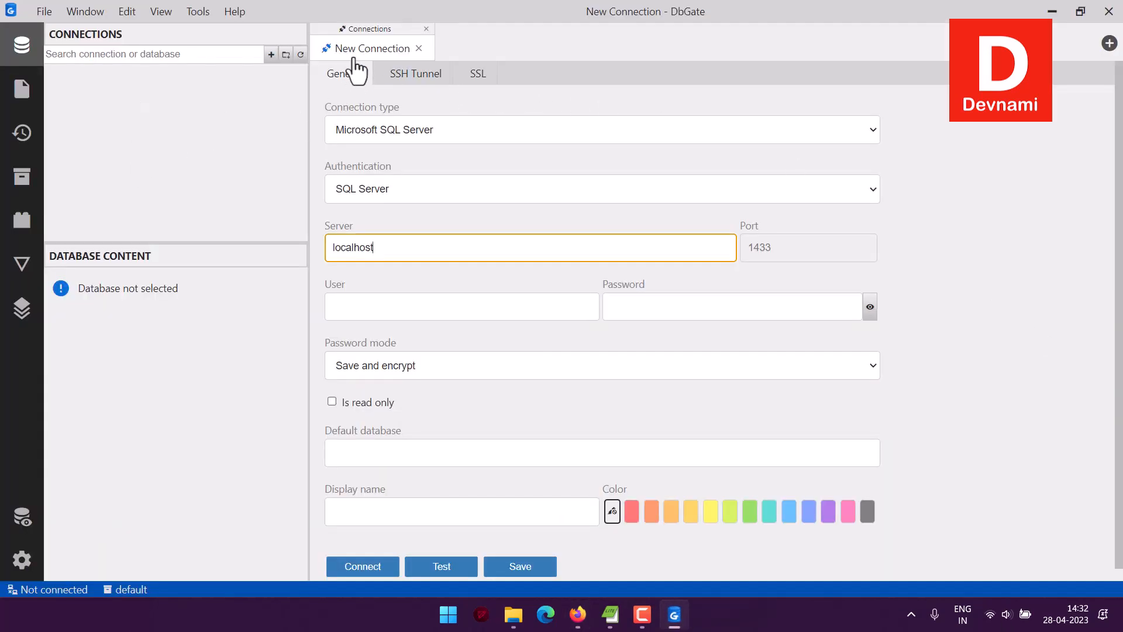
click(359, 131)
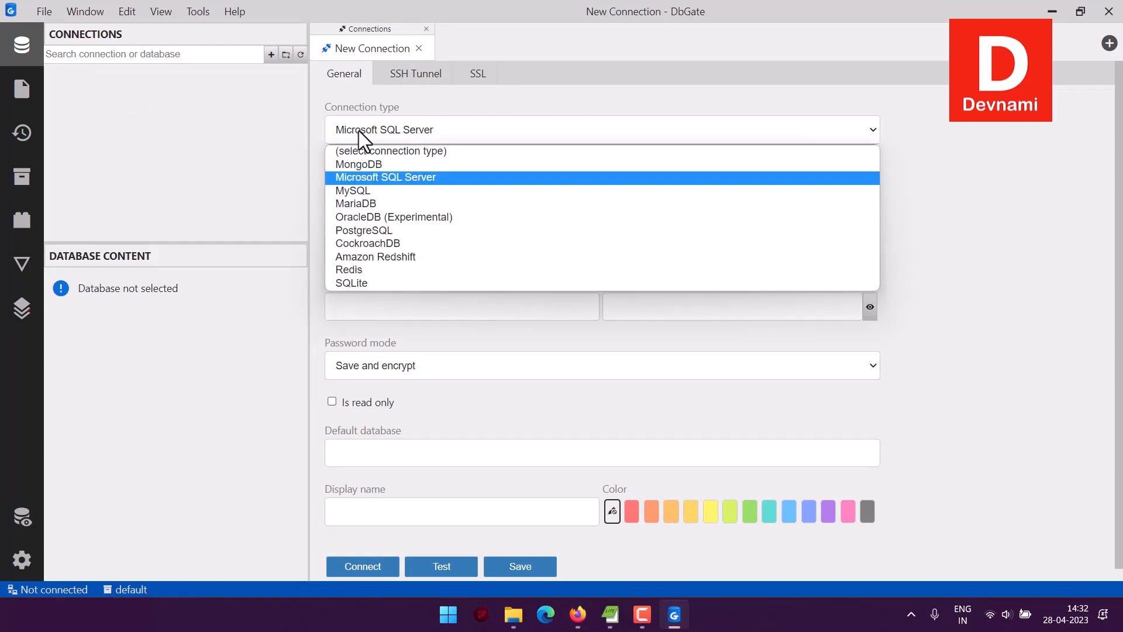
click(359, 131)
drag(375, 247, 279, 240)
key(ctrl+v)
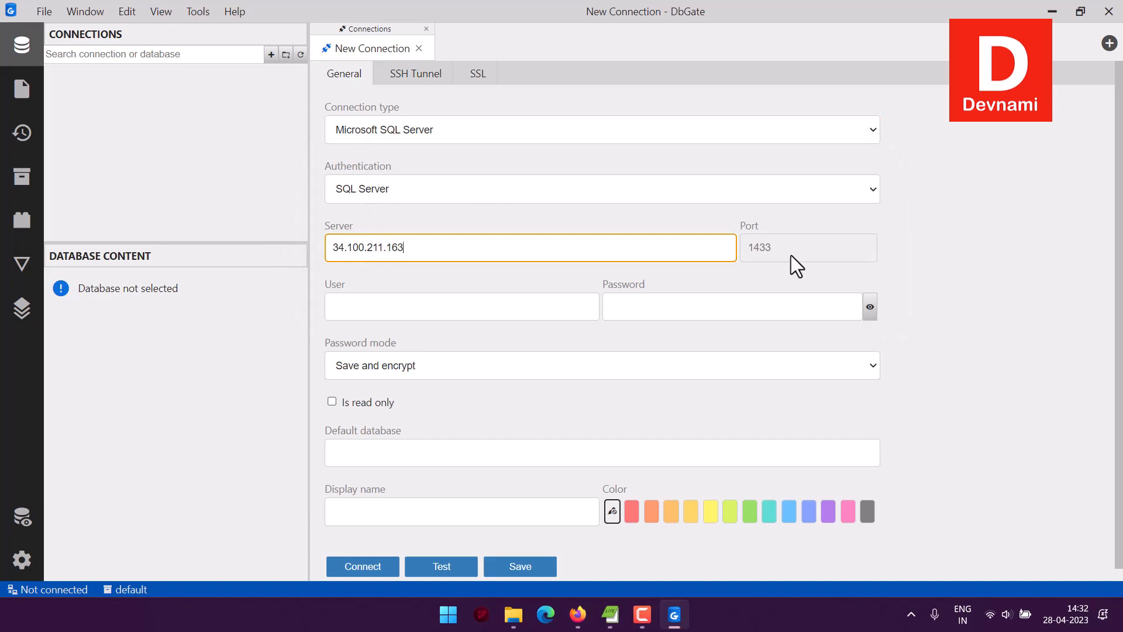
Set the connection's user to sqlserver and fill in the account password
click(430, 310)
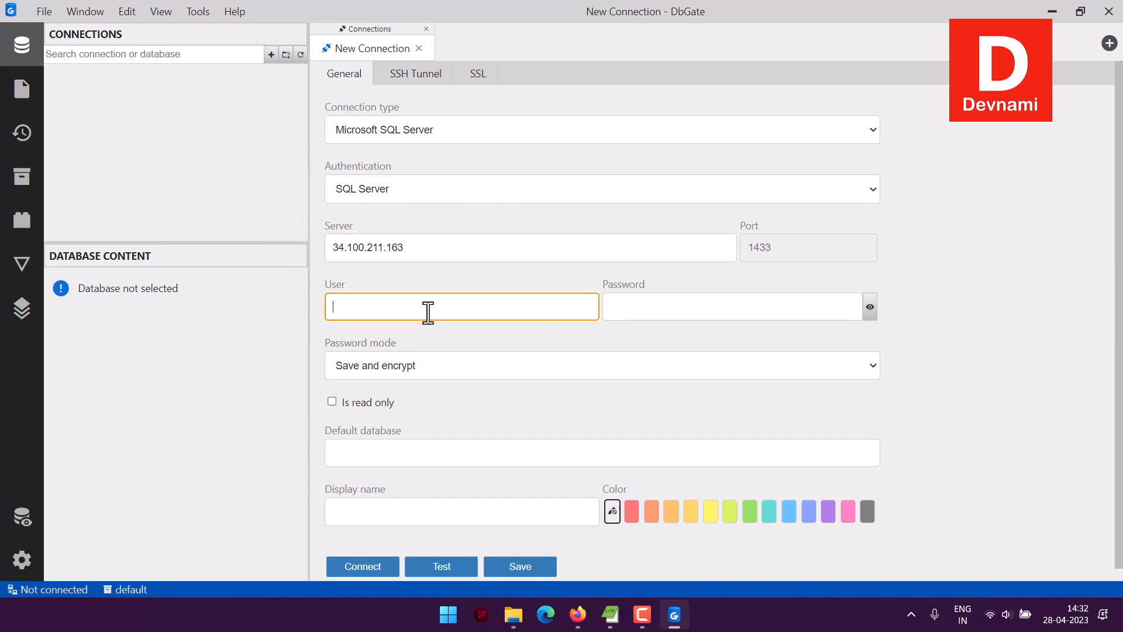
text(sqlserver)
click(642, 306)
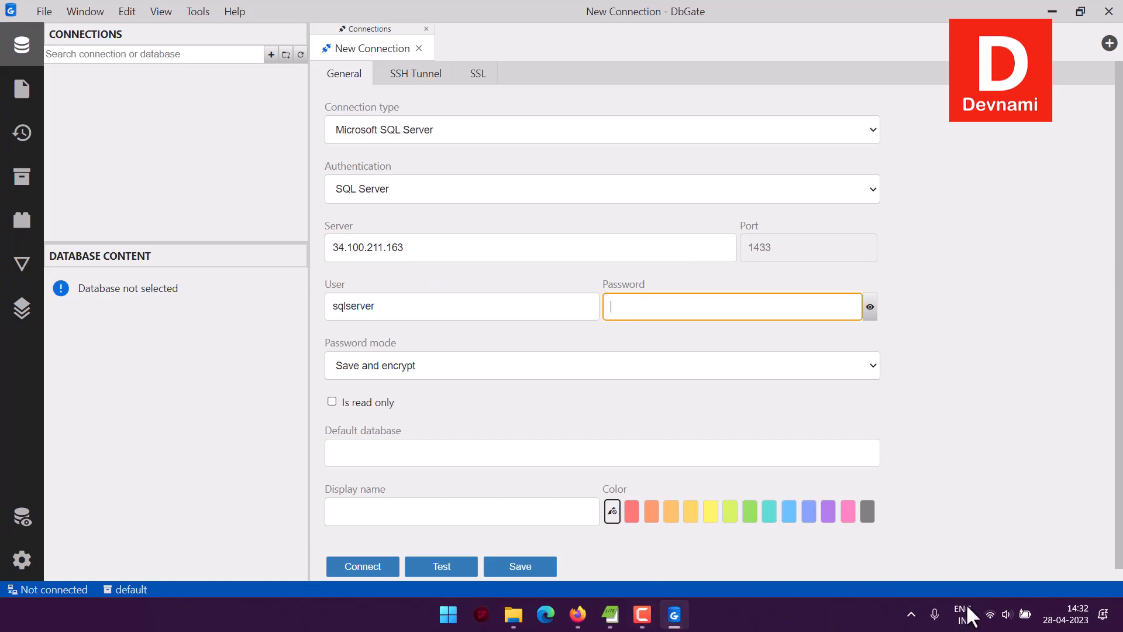
click(621, 306)
key(ctrl+v)
Set the connection's display name to devsqlserver and test the connection
scroll(453, 436, down, 1)
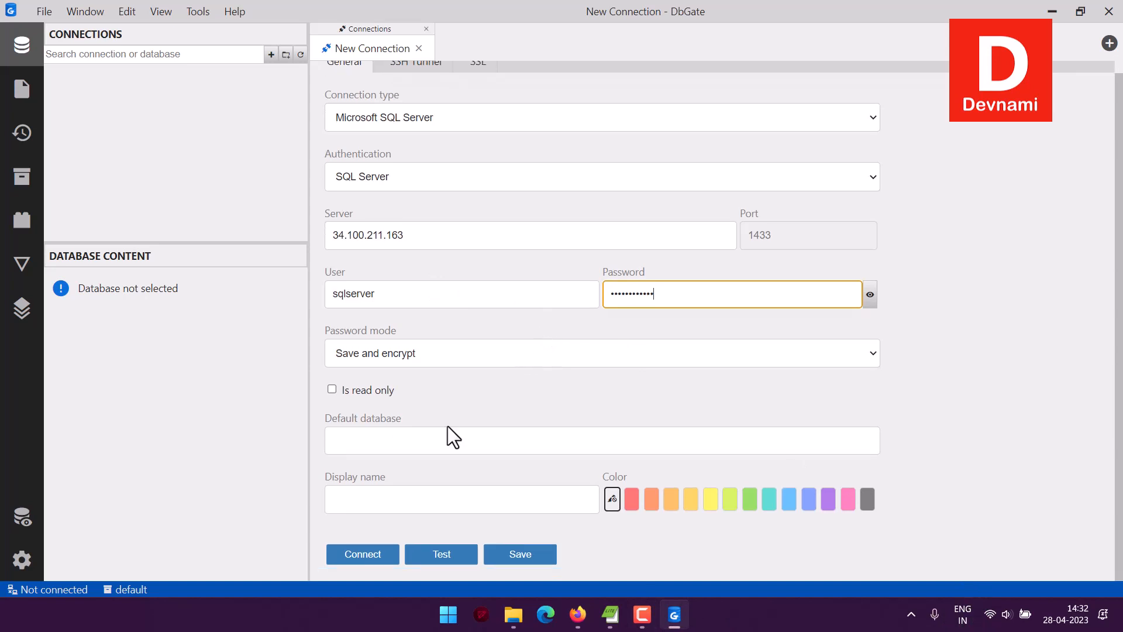
click(358, 496)
text(devsq)
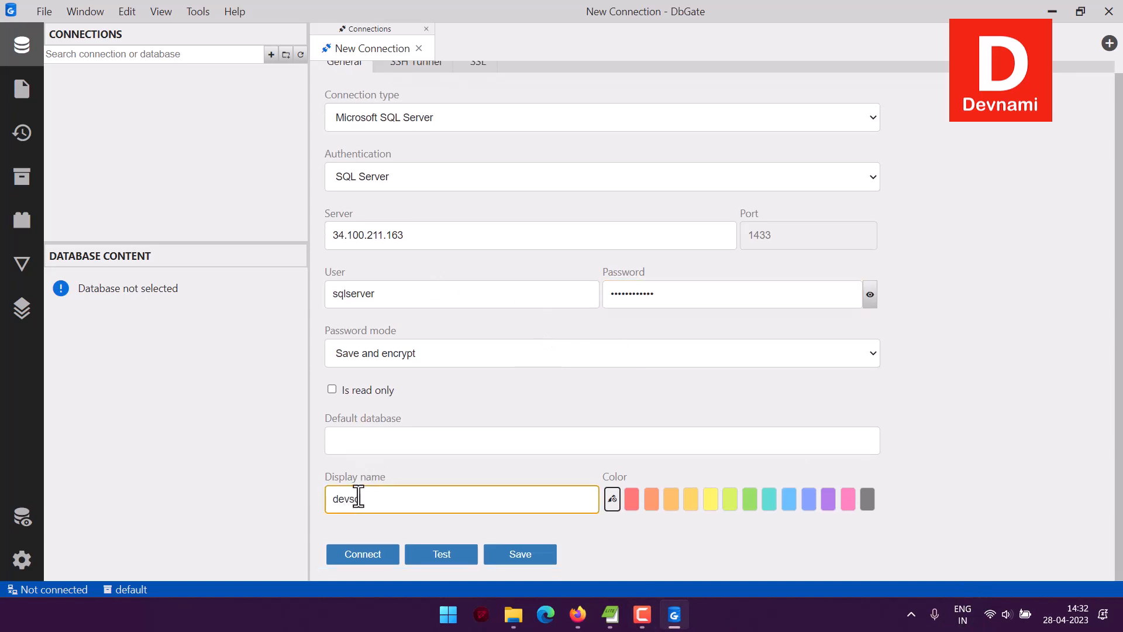
text(lderver)
click(448, 547)
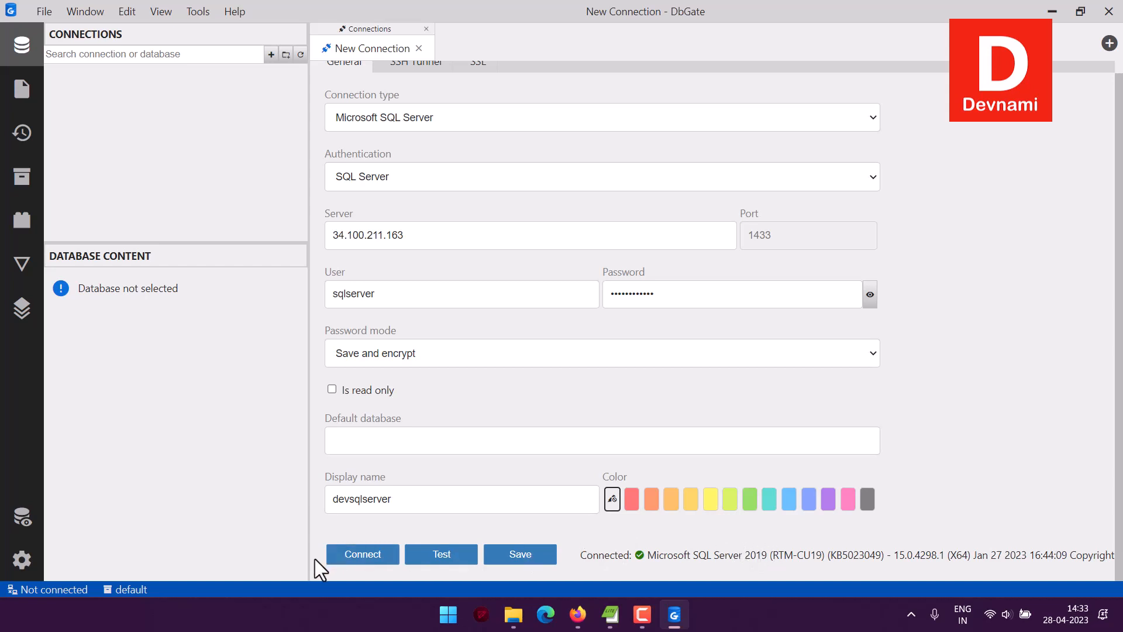
Connect to the devsqlserver server, close the connection form and open the mydb database
click(359, 553)
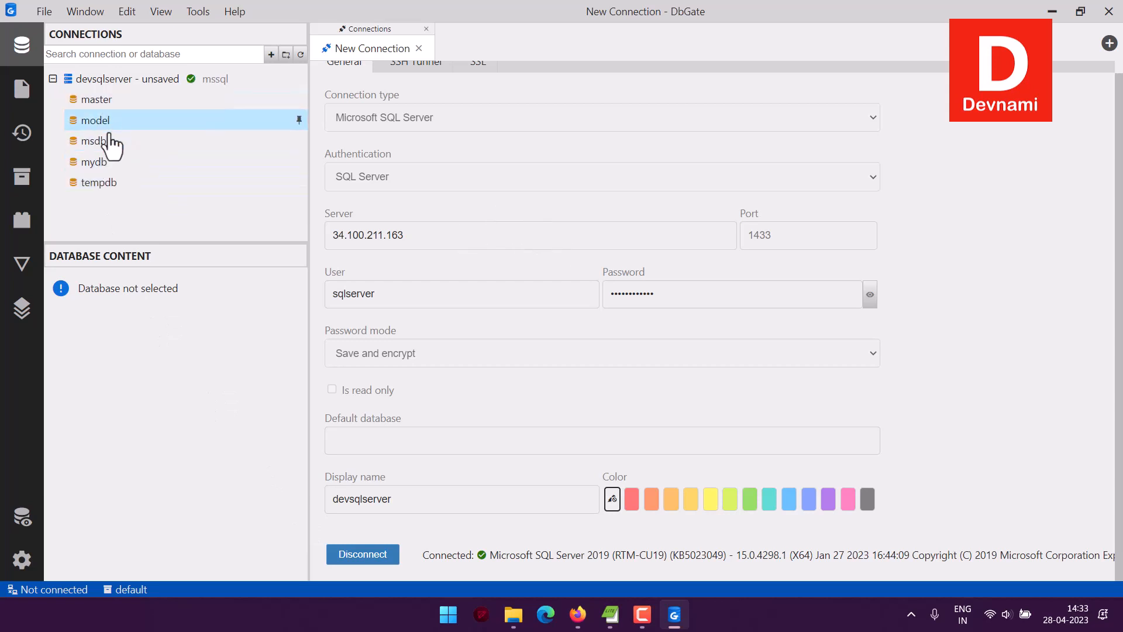
click(419, 48)
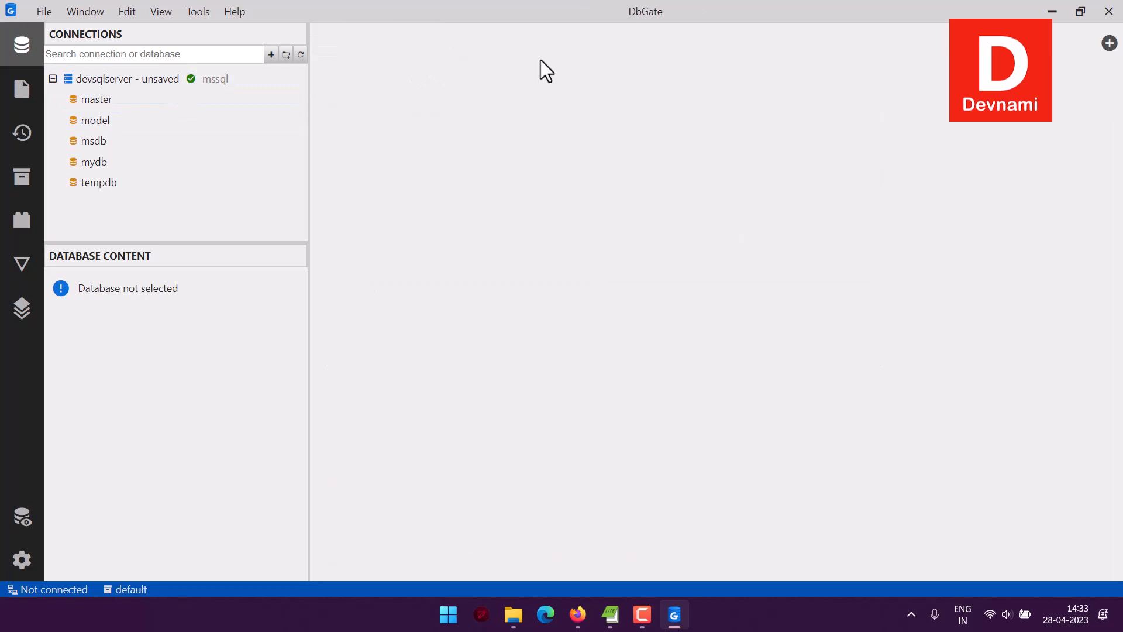
click(96, 163)
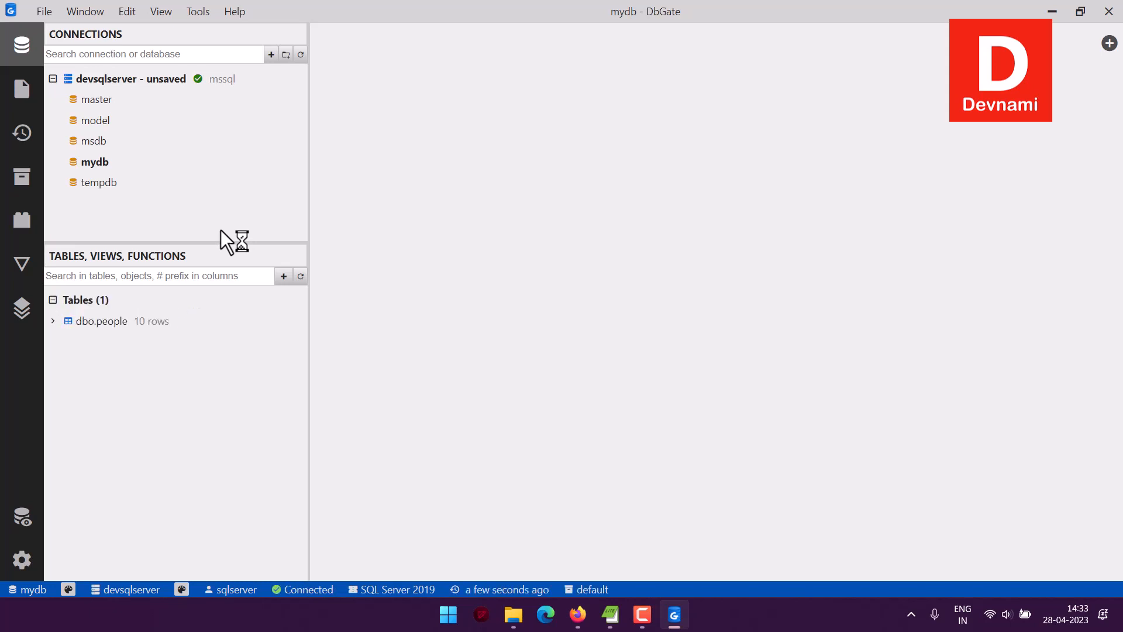
Generate a SELECT query for the dbo.people table, execute it and enlarge the results area to show all rows
right_click(97, 323)
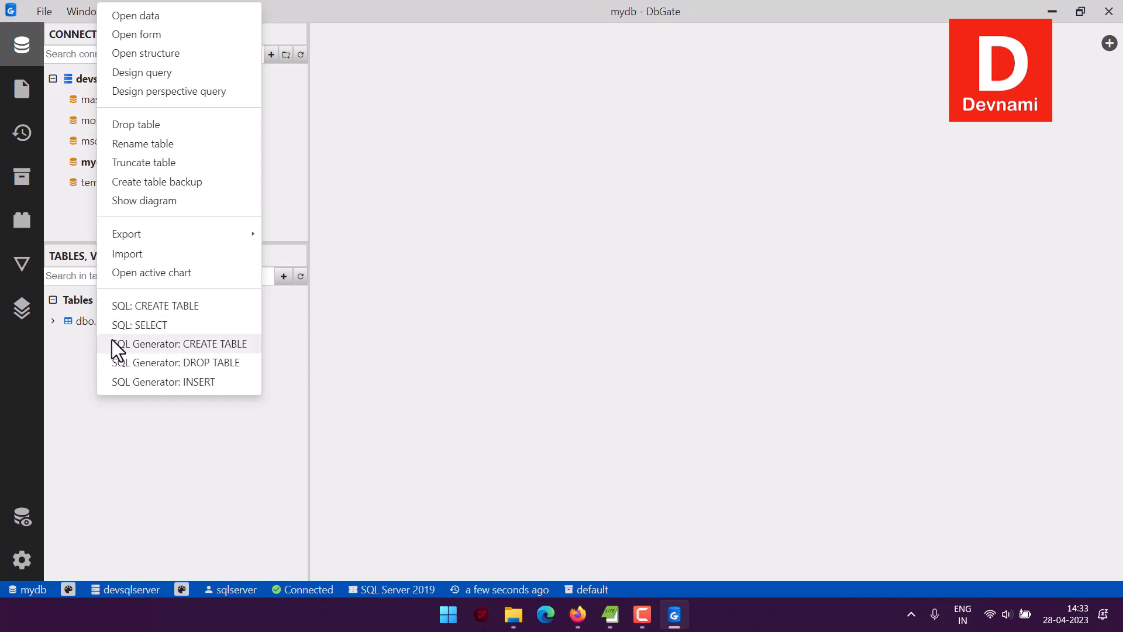
click(122, 326)
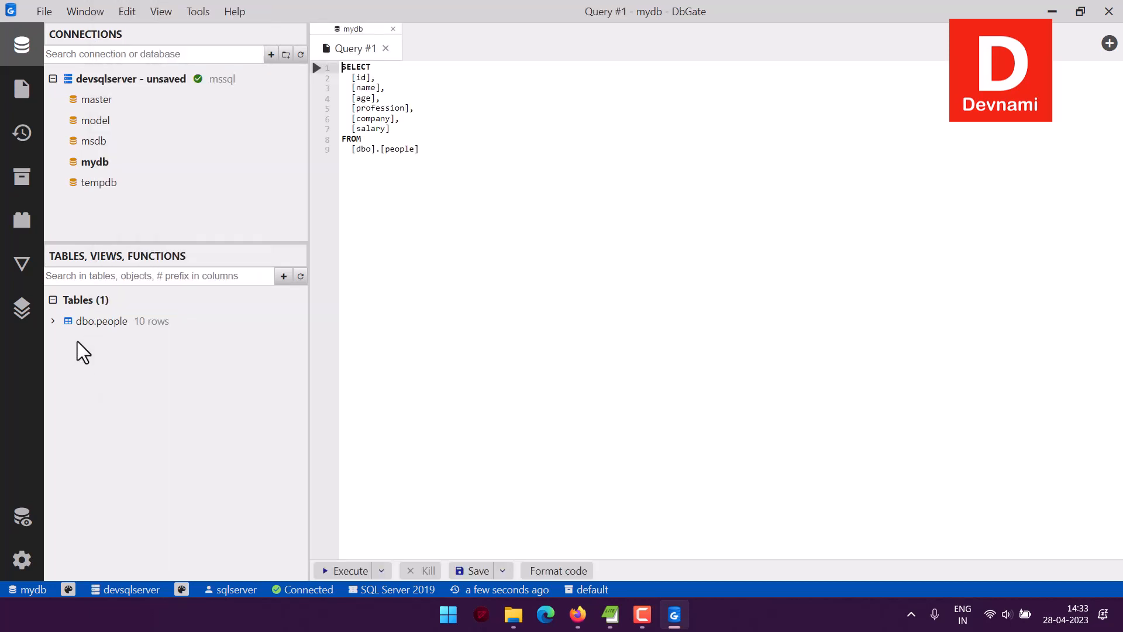
click(317, 68)
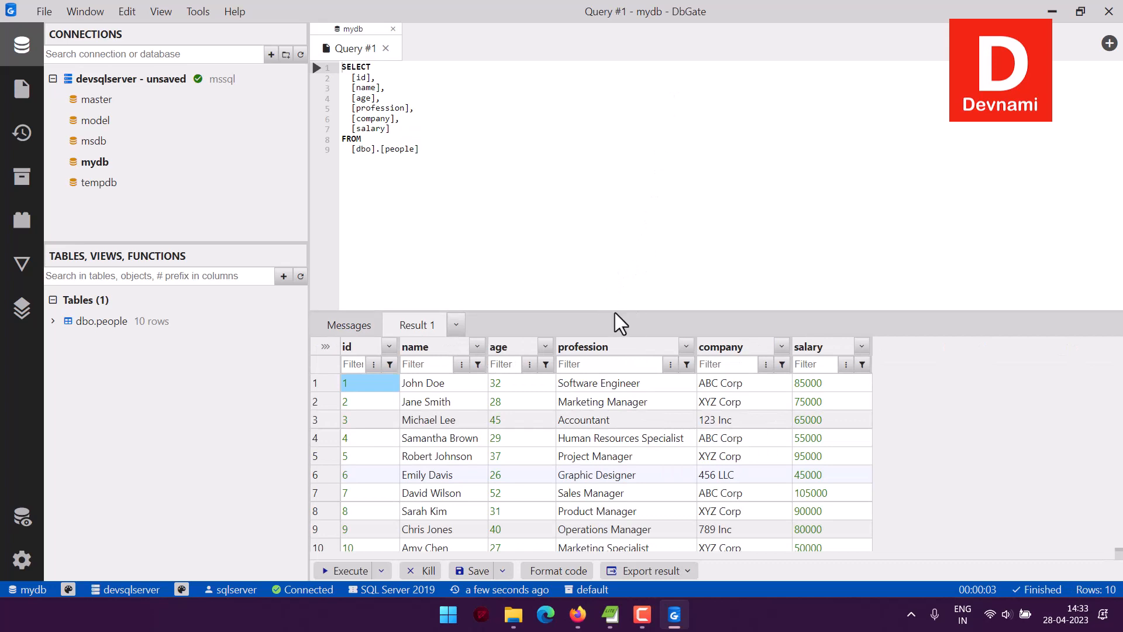
drag(614, 311, 602, 163)
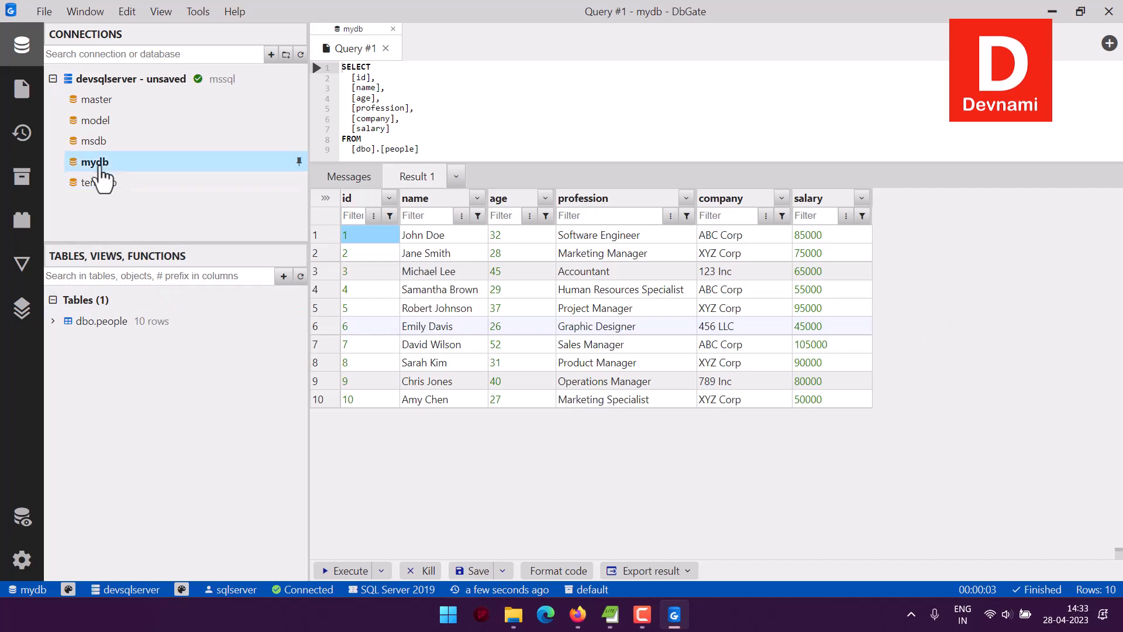
Start an import into the mydb database and add productcatalog.csv from D:\Files\CSV as the source file
right_click(100, 166)
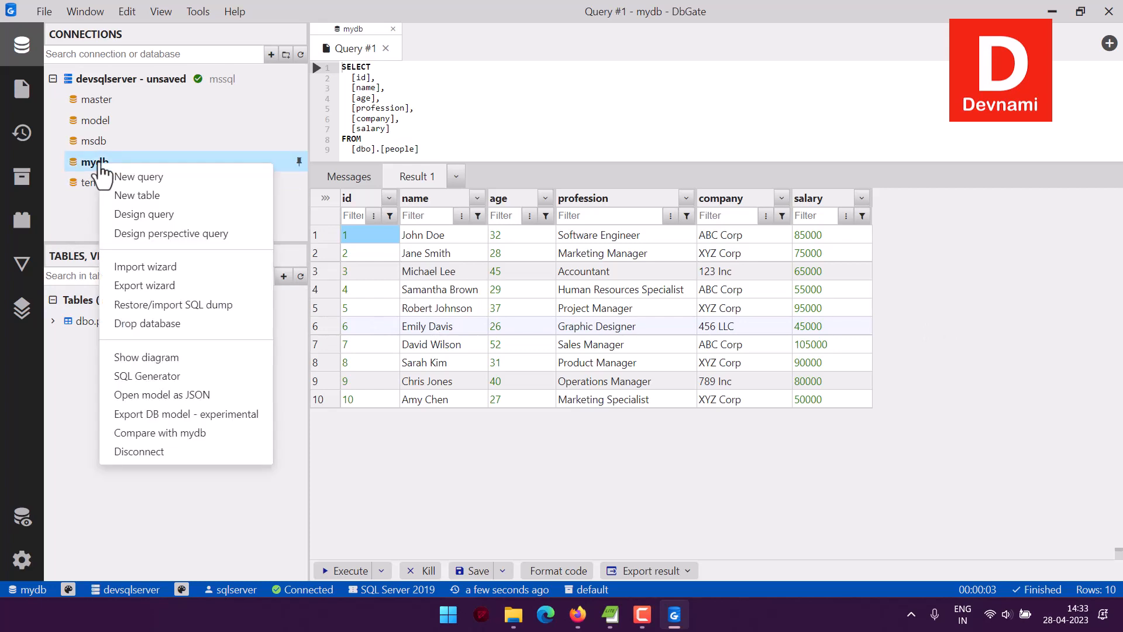
click(150, 268)
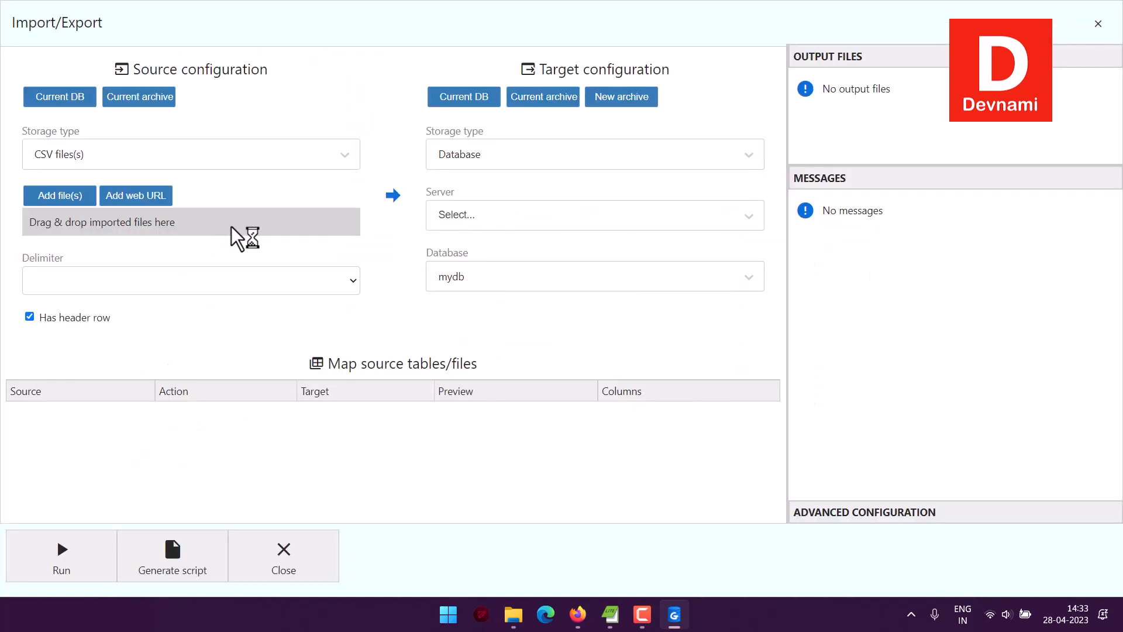
click(62, 198)
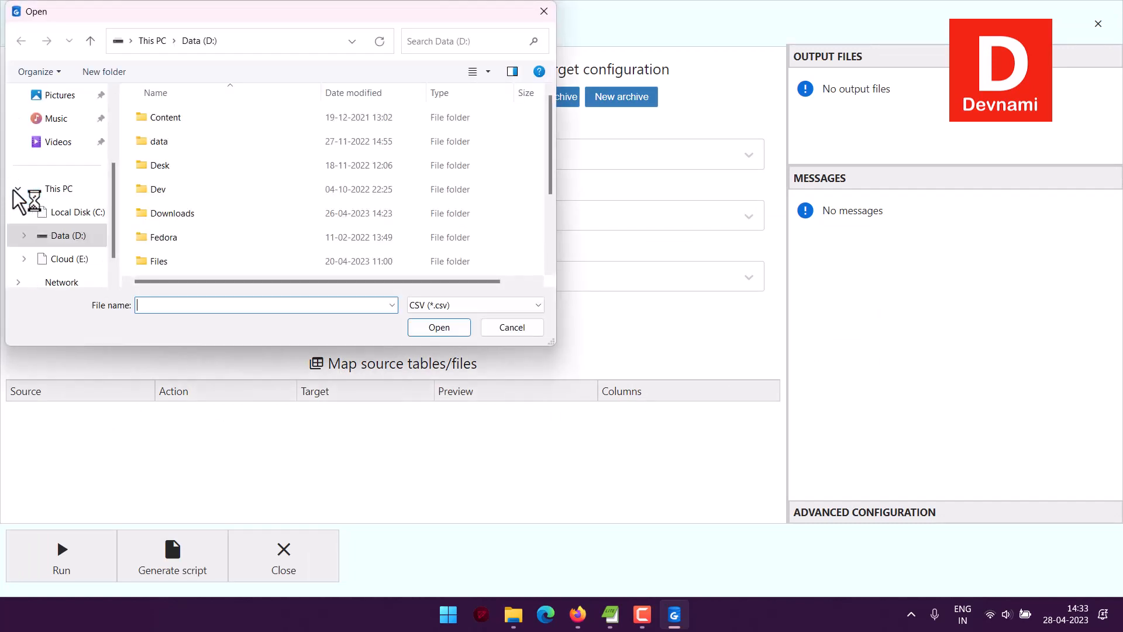
scroll(187, 167, down, 1)
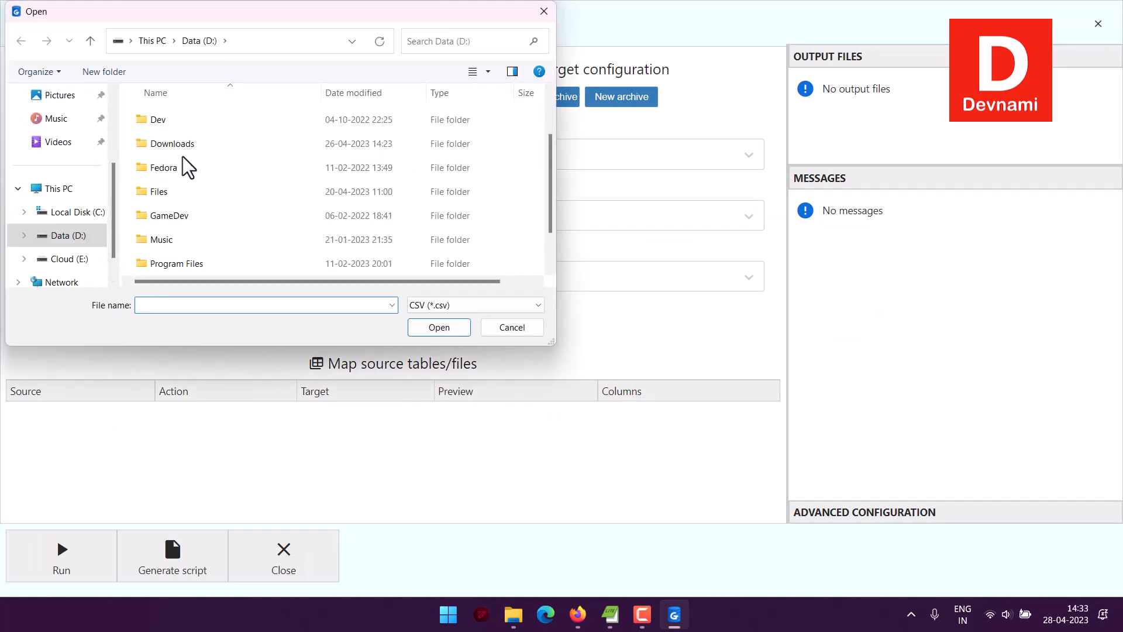
double_click(174, 202)
click(166, 120)
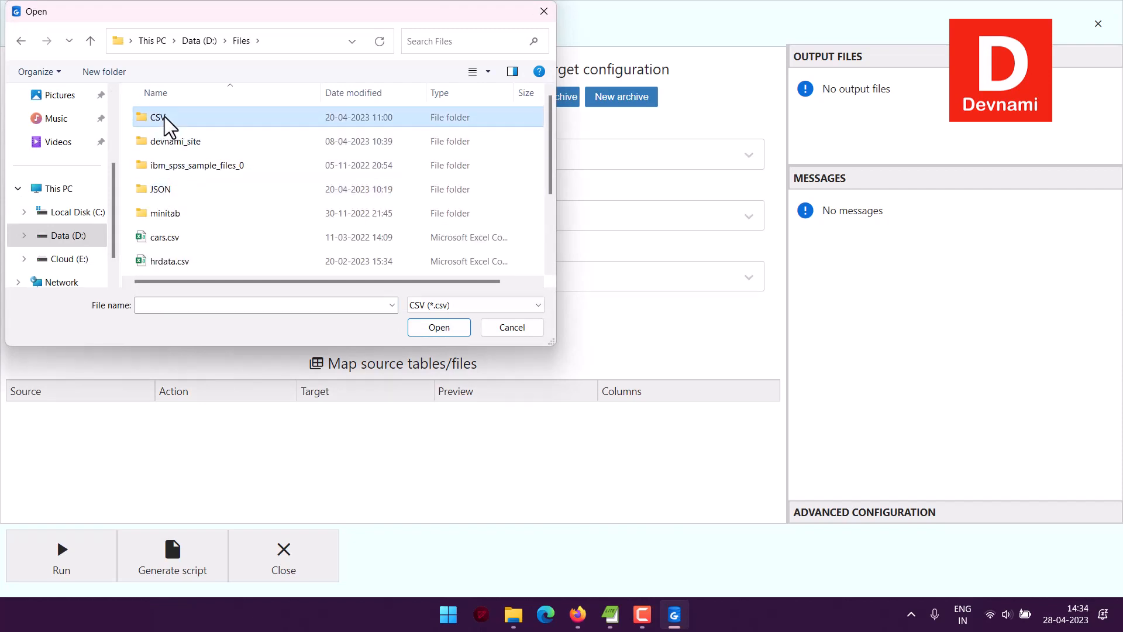
double_click(164, 117)
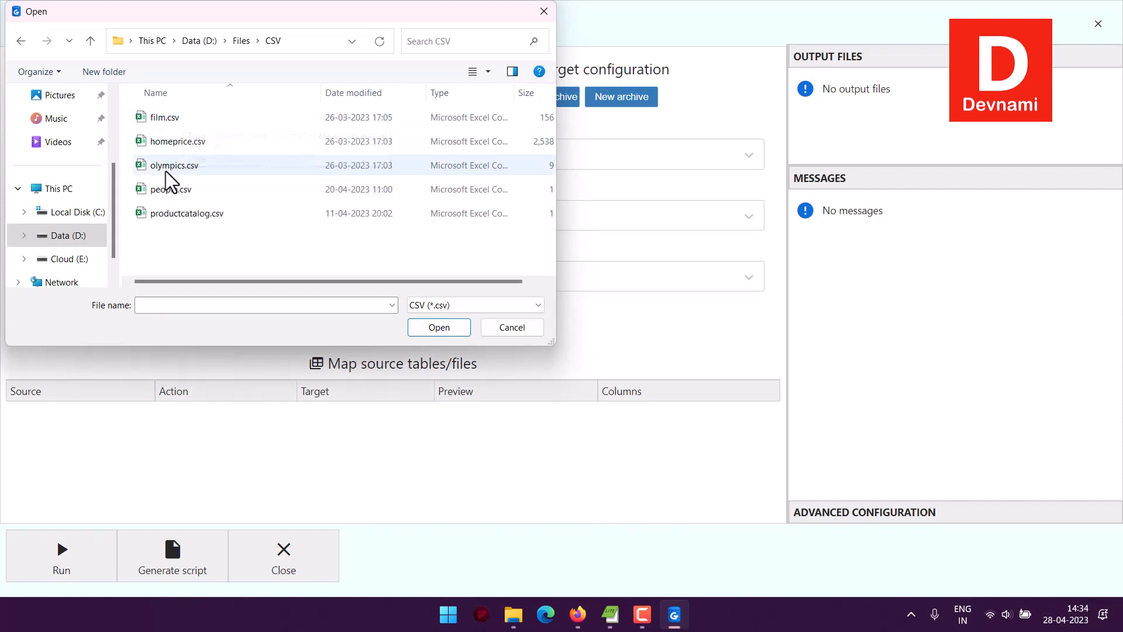
click(189, 216)
click(423, 328)
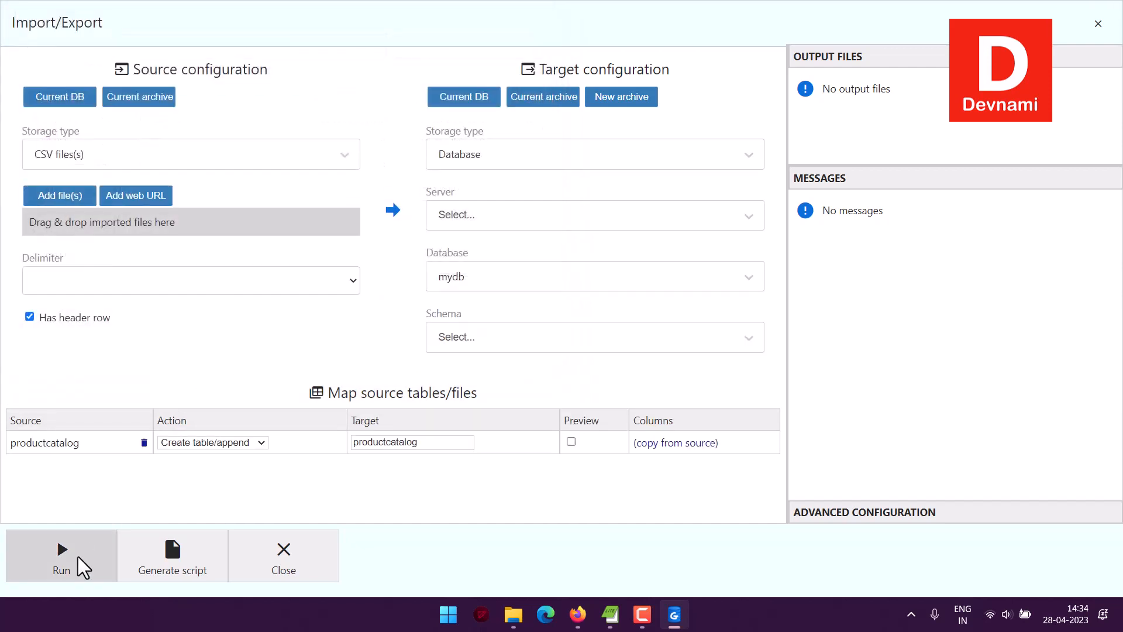
Run the productcatalog import, close the import window and refresh the list of tables in mydb
click(73, 559)
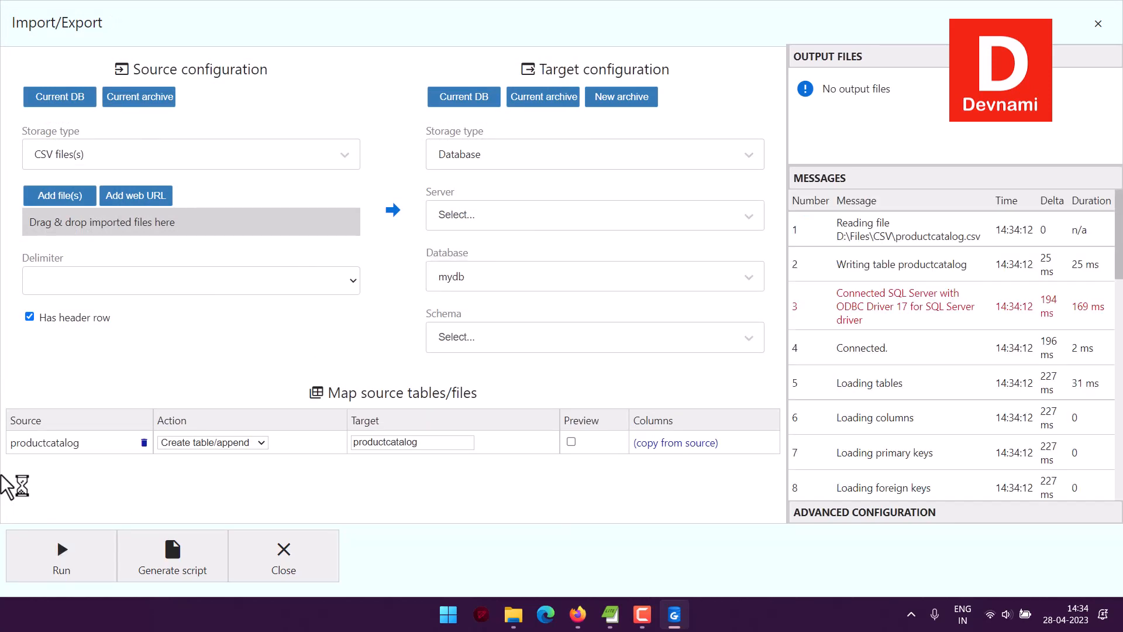
scroll(1082, 300, down, 10)
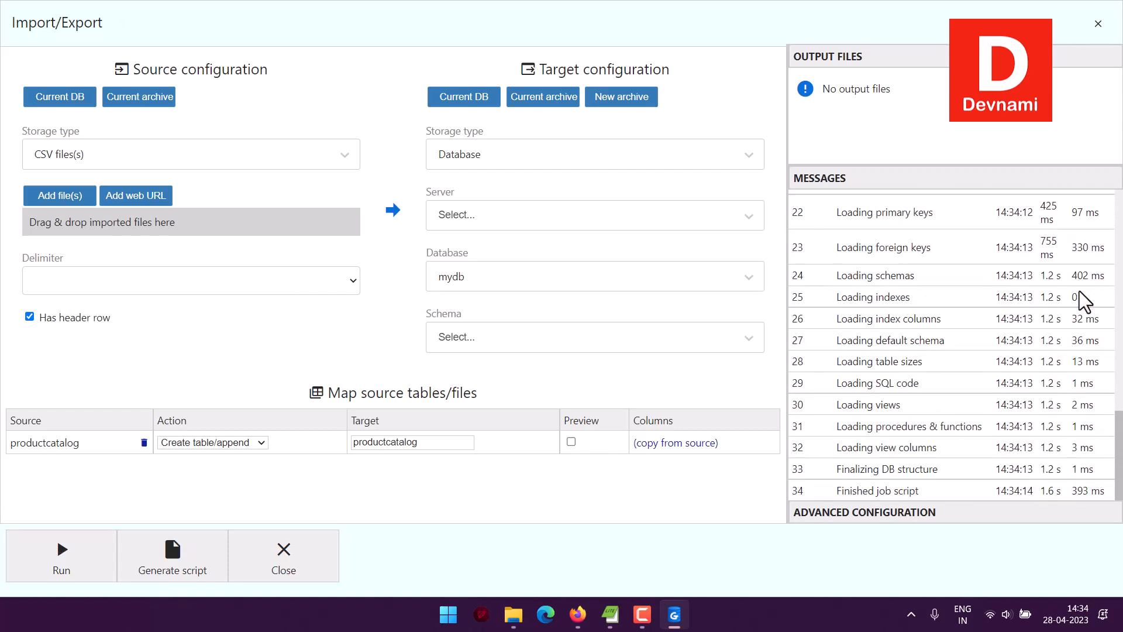
click(313, 557)
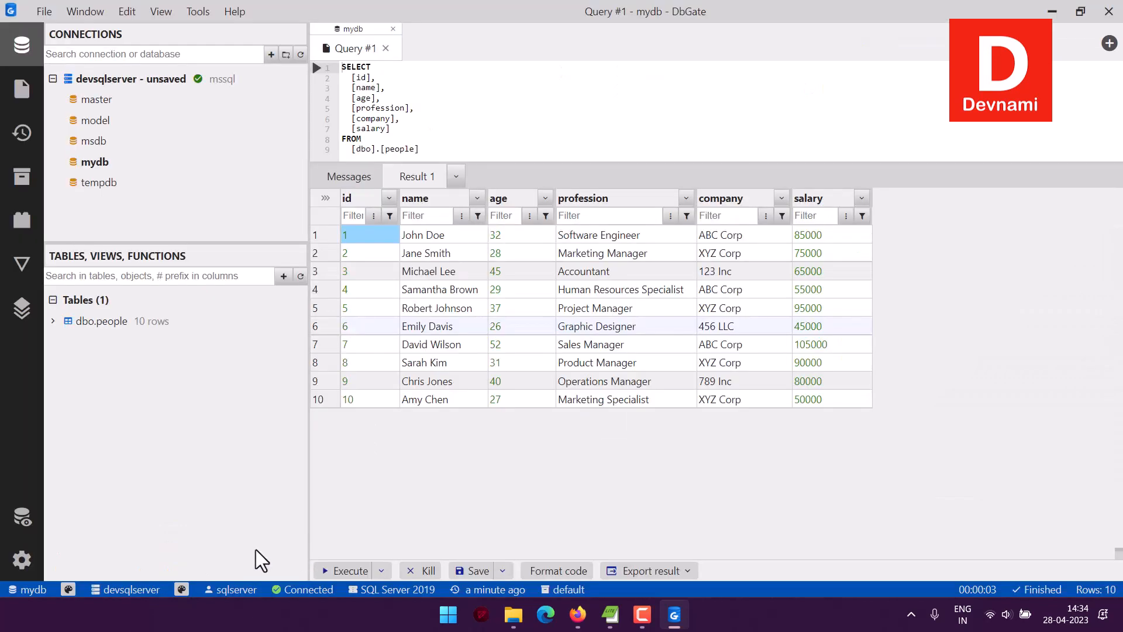
click(300, 276)
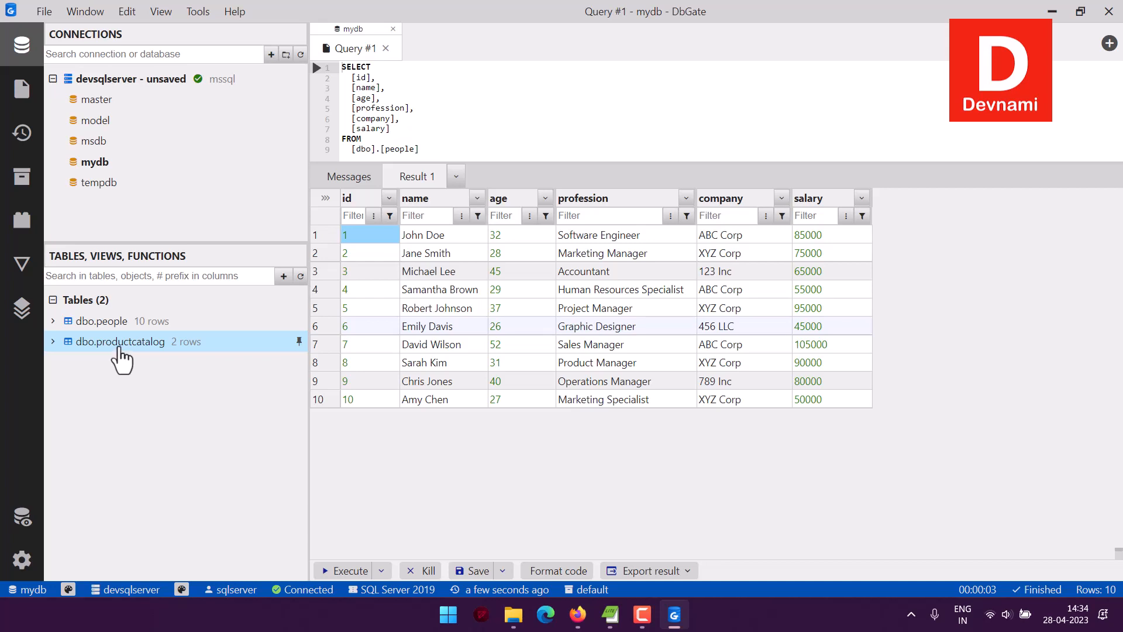
Close the people query, generate and execute a SELECT query for dbo.productcatalog, and enlarge the results area
click(393, 28)
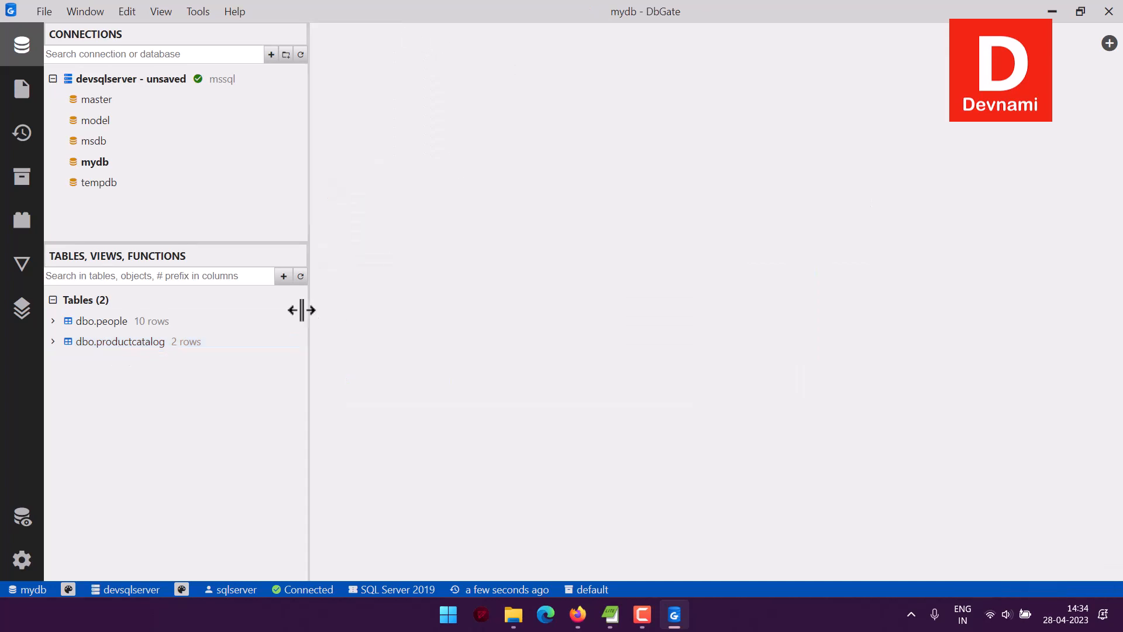
right_click(146, 344)
click(179, 321)
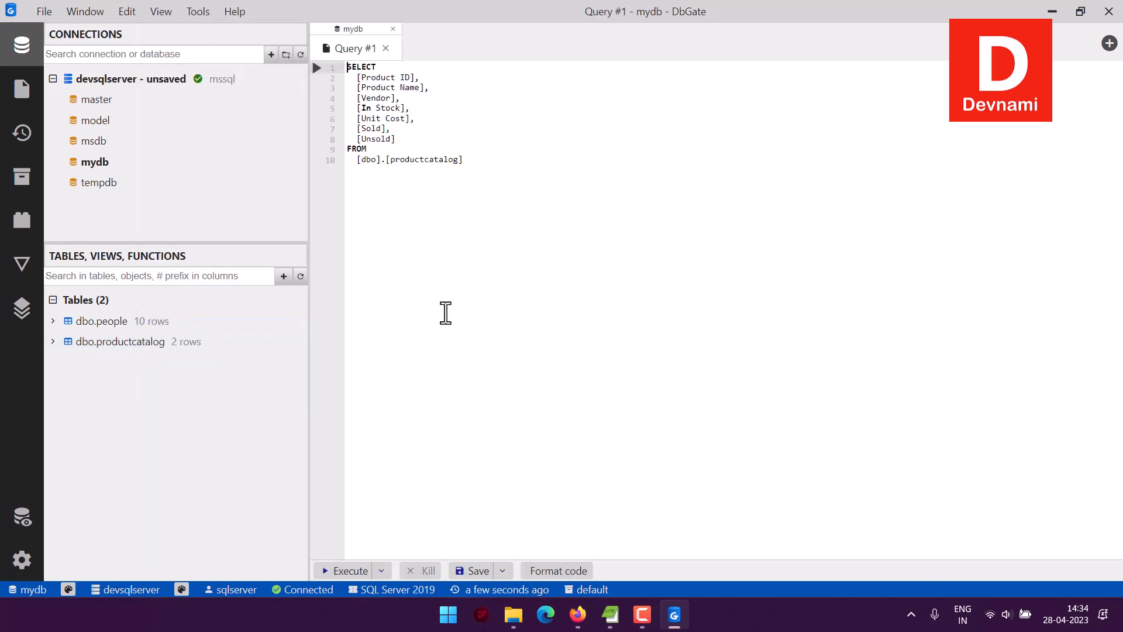
click(316, 68)
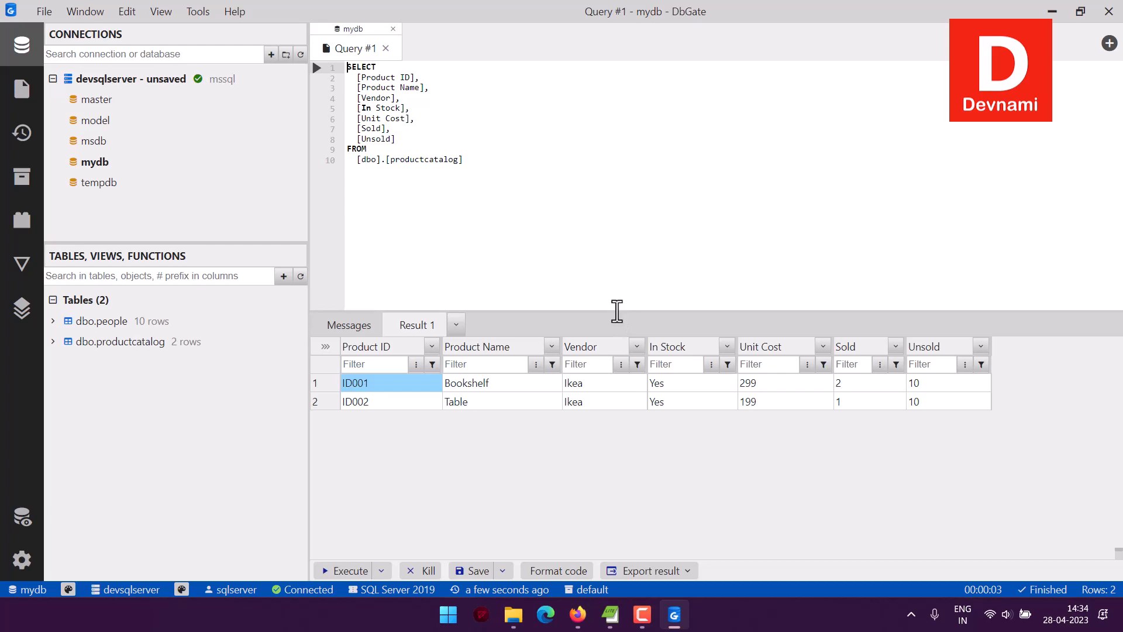
drag(614, 310, 610, 93)
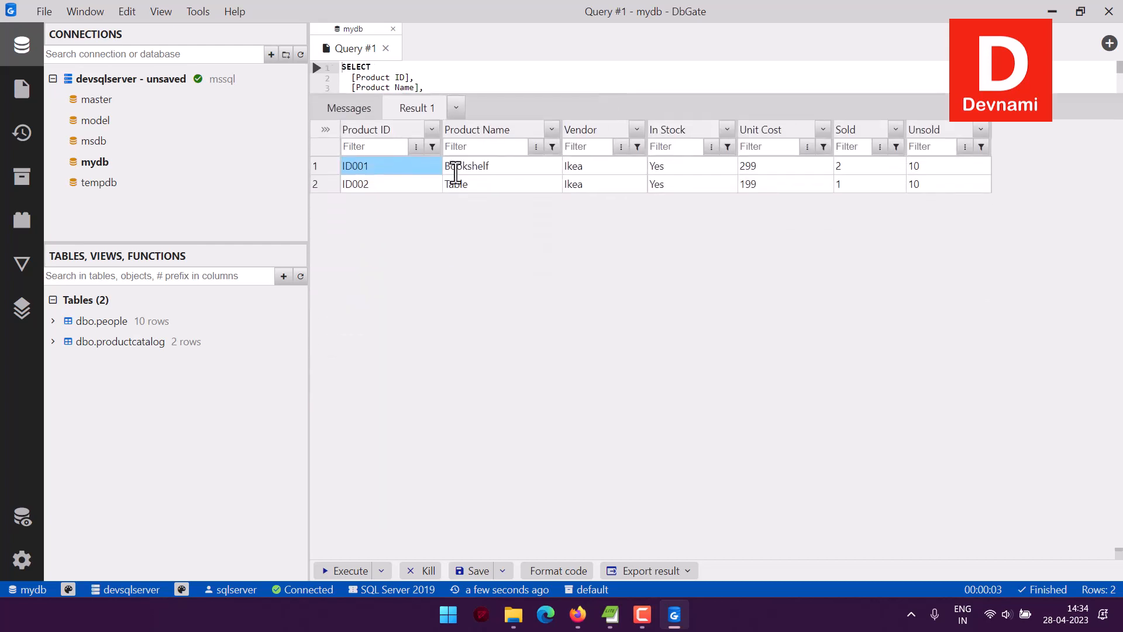